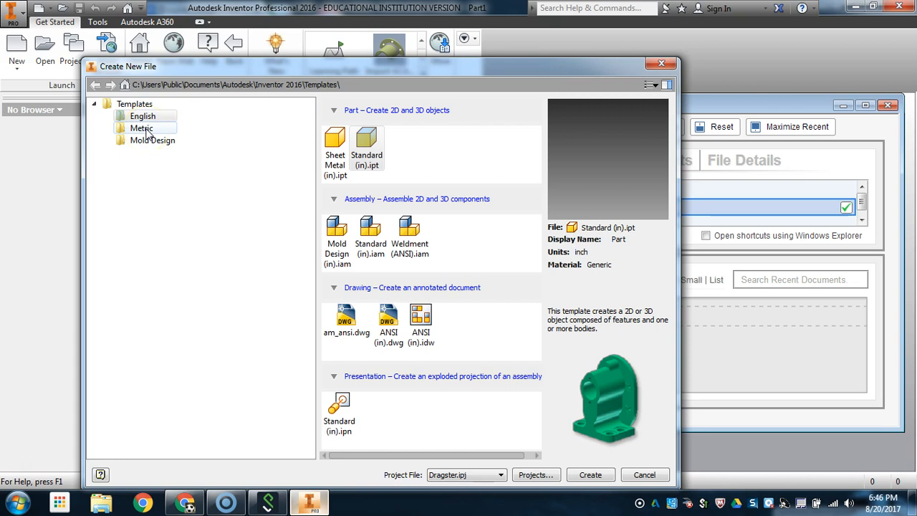
- Create a new part from the metric Standard (mm).ipt template, keeping Dragster.ipj as the project file
click(143, 128)
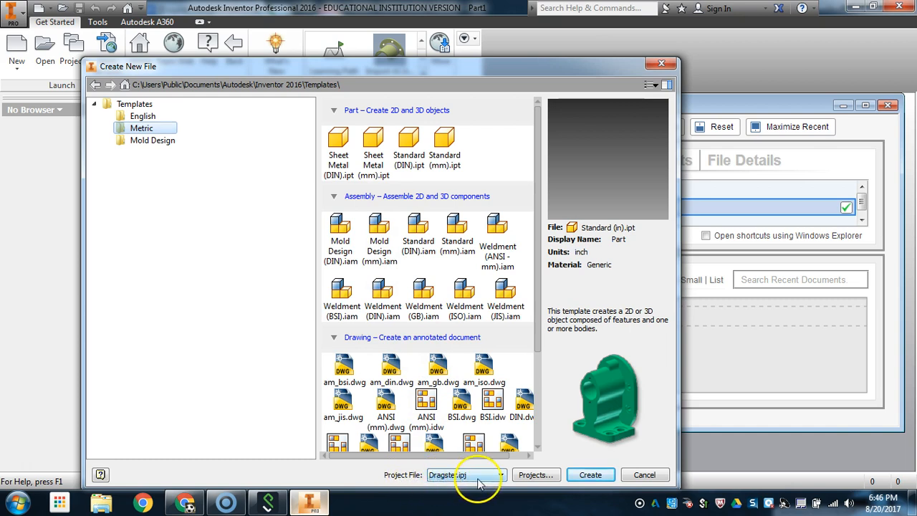
click(446, 475)
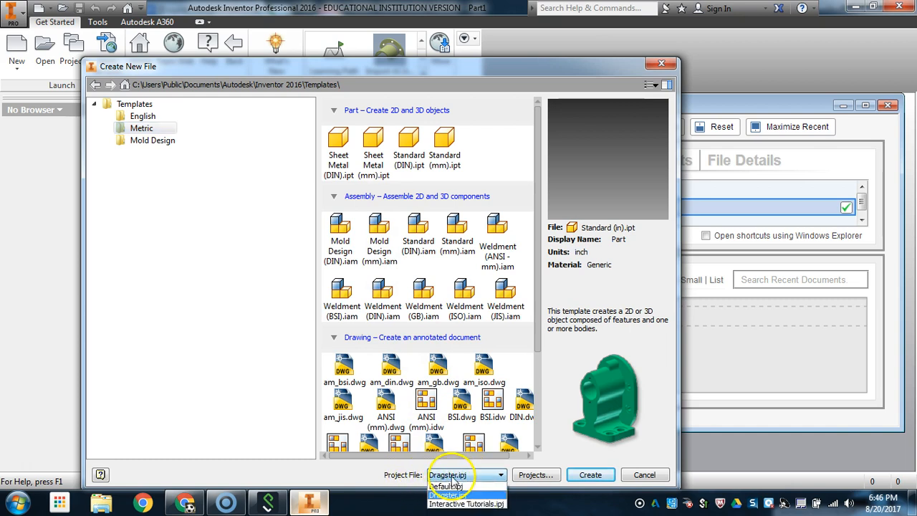
click(343, 472)
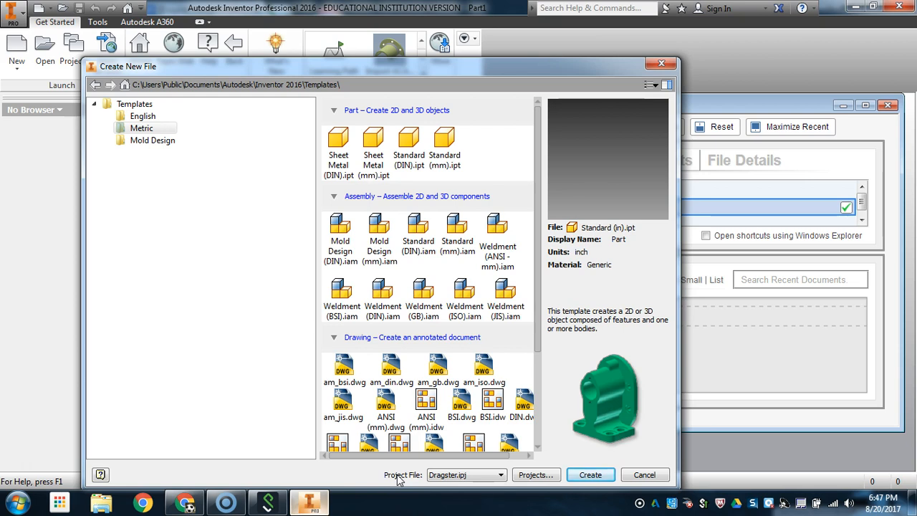
click(450, 147)
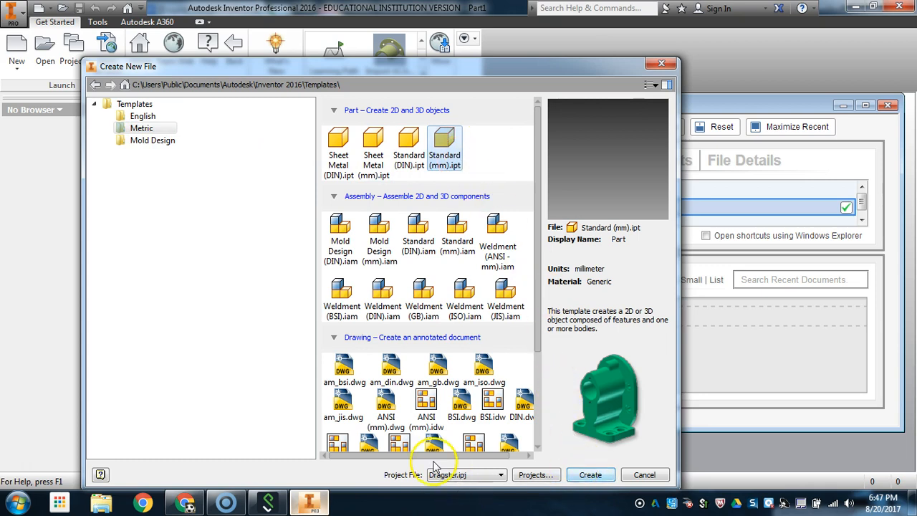
click(597, 478)
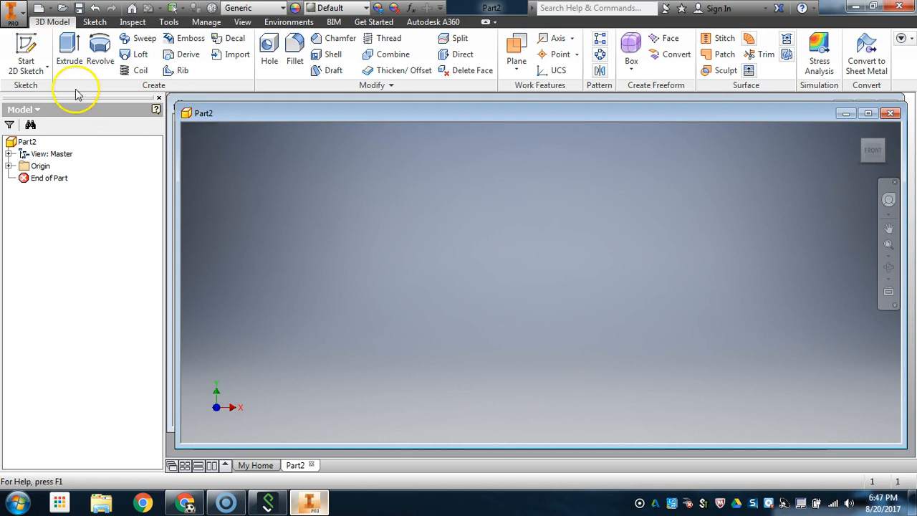
- Start a 2D sketch on the XY plane
click(27, 47)
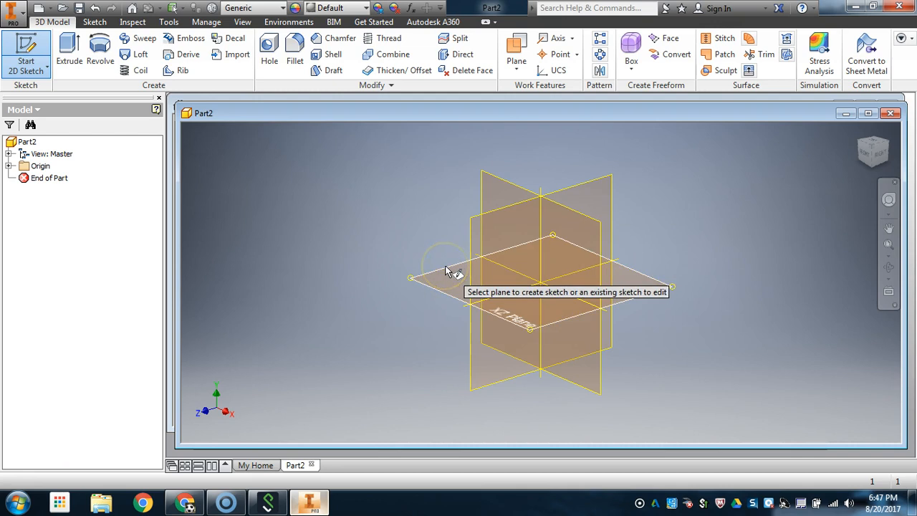
click(507, 193)
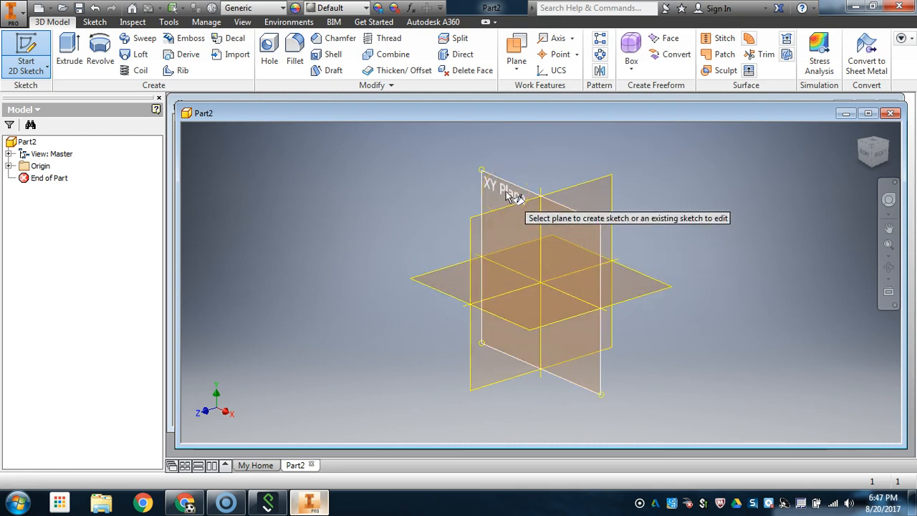
click(507, 192)
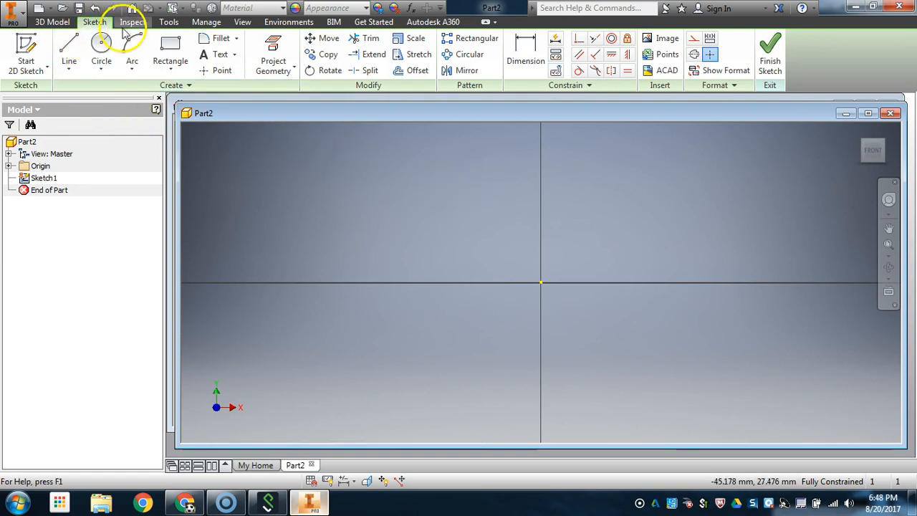
- Sketch a closed four-line wedge profile with a left vertical edge about 16 mm, a base about 37 mm, a short right edge and a sloped top
click(100, 29)
click(71, 47)
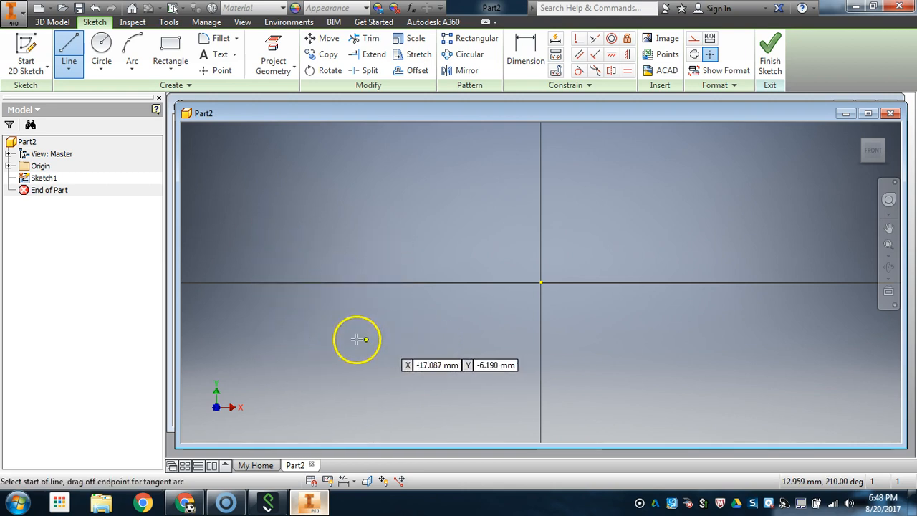
click(272, 204)
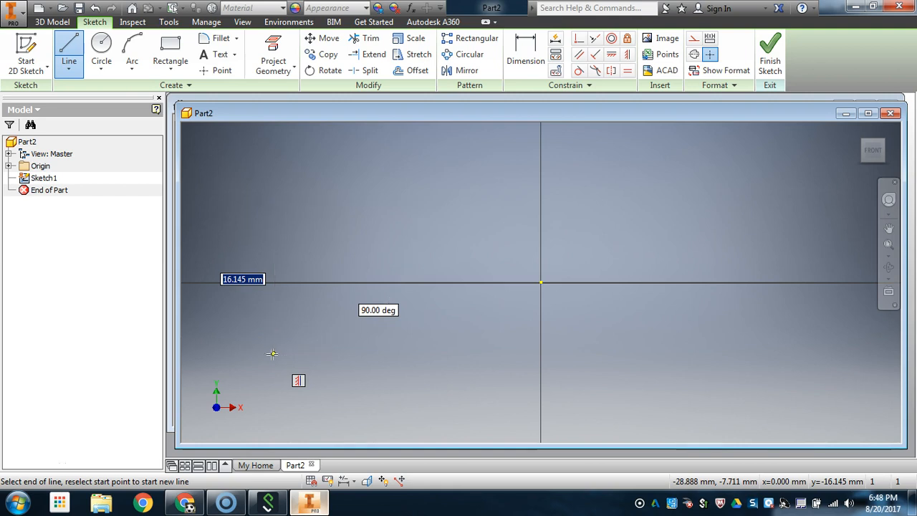
click(273, 353)
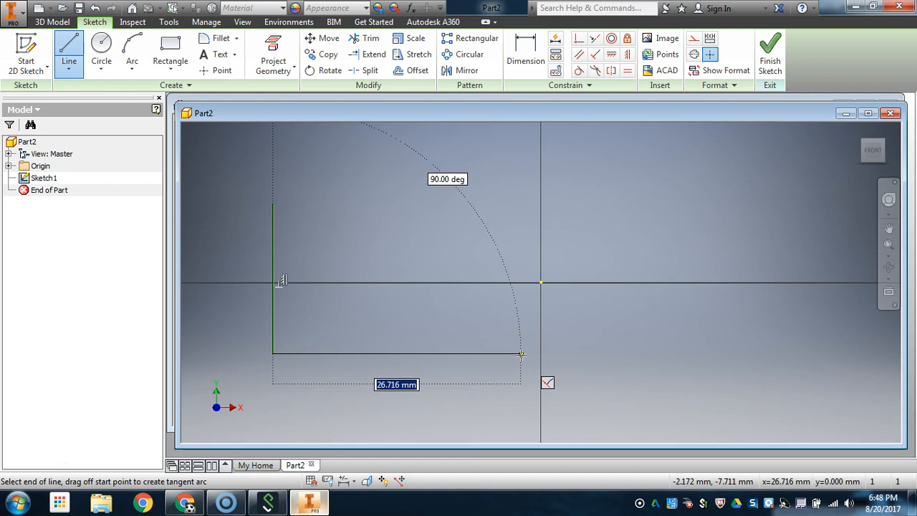
click(516, 353)
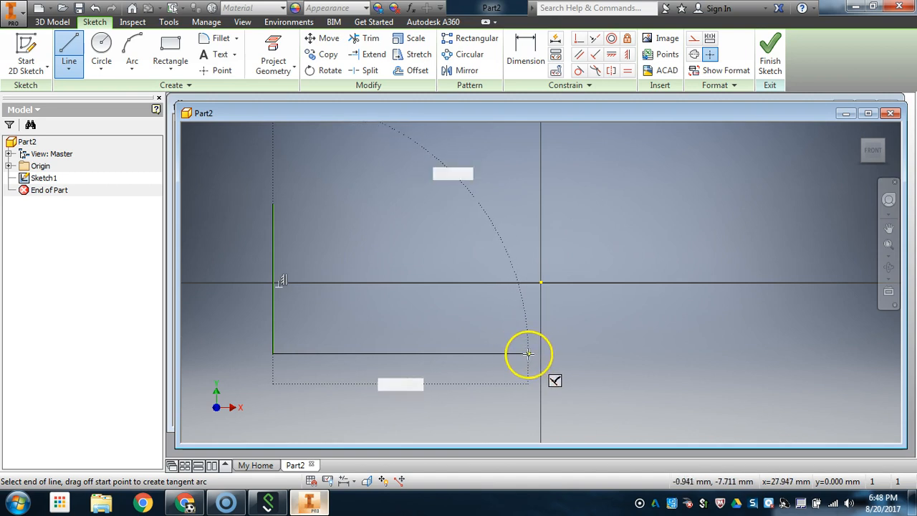
click(613, 354)
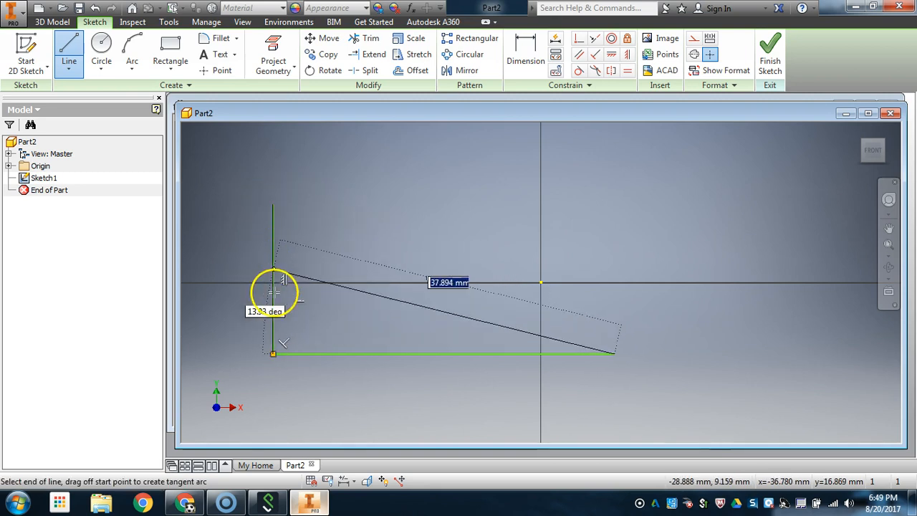
click(614, 310)
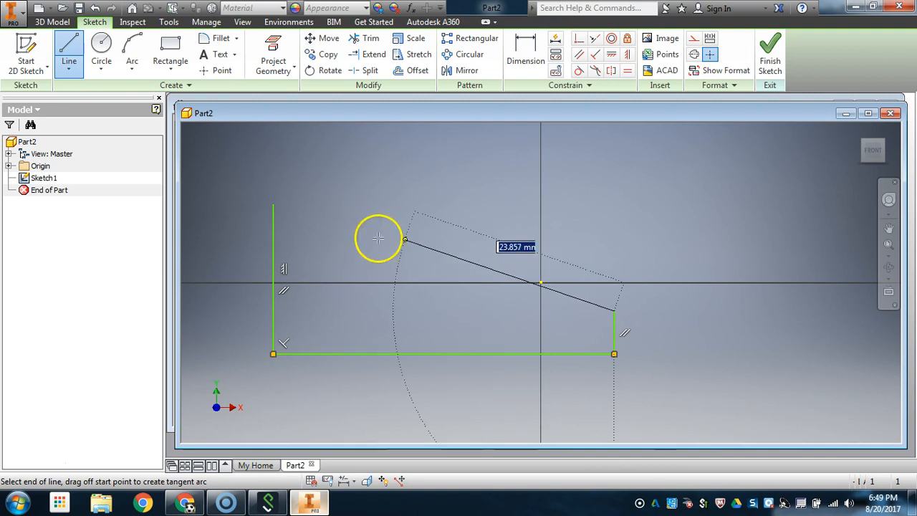
click(273, 204)
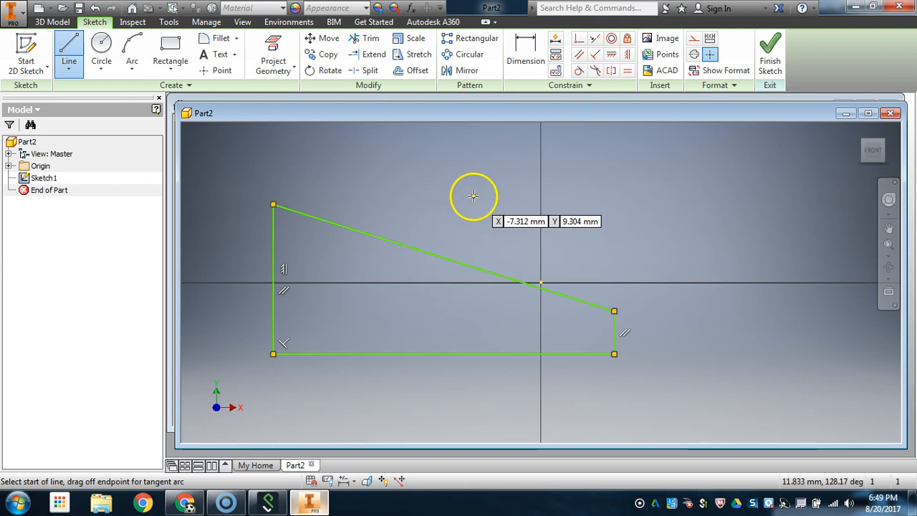
click(343, 185)
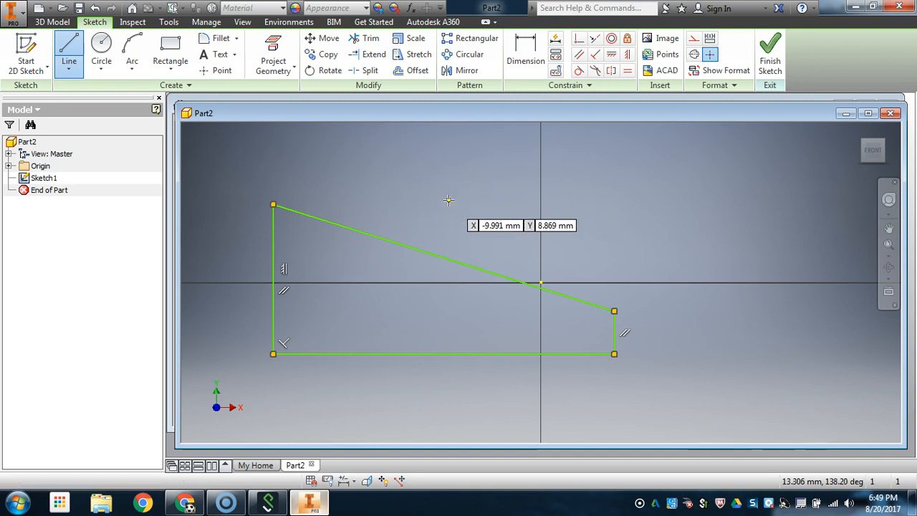
key(Escape)
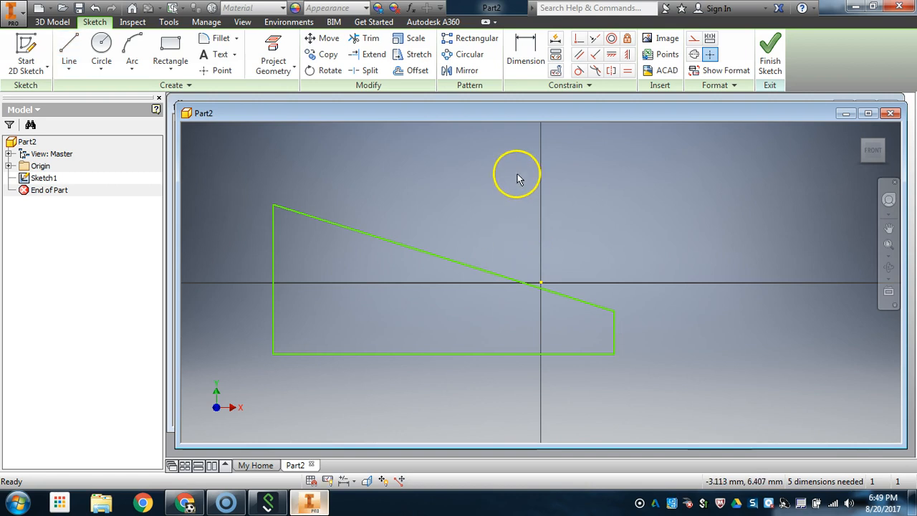
- Dimension the wedge profile's left vertical edge to 68 mm
click(525, 56)
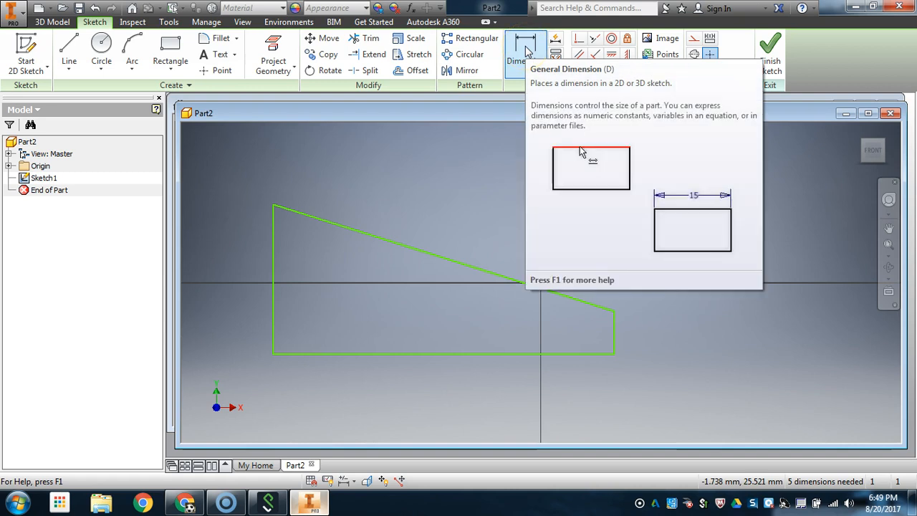
click(555, 72)
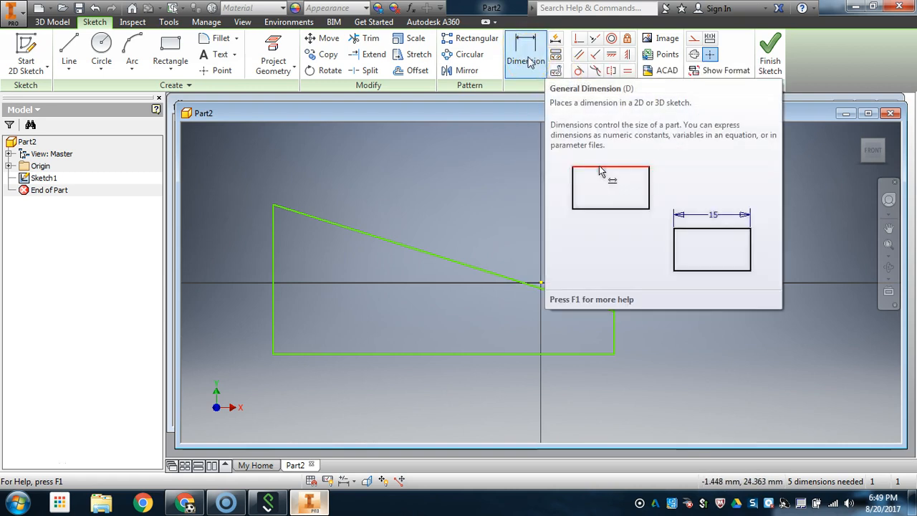
click(528, 61)
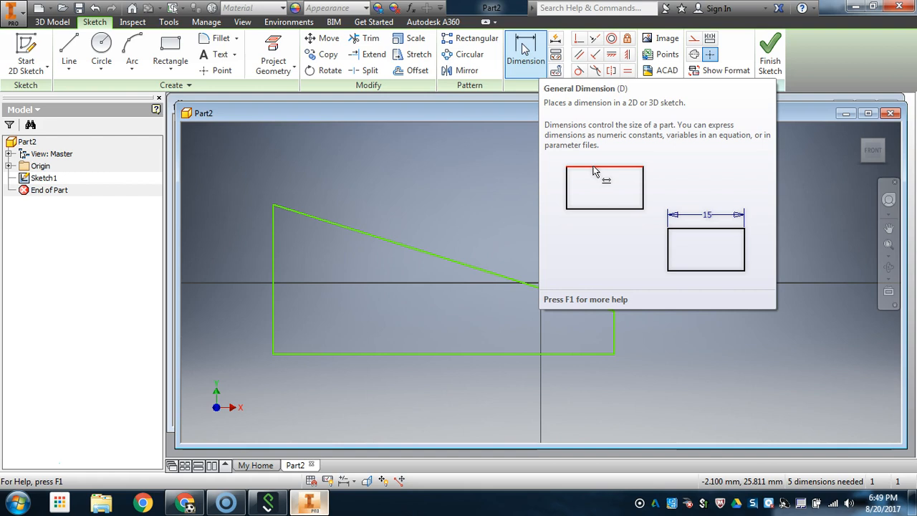
click(521, 45)
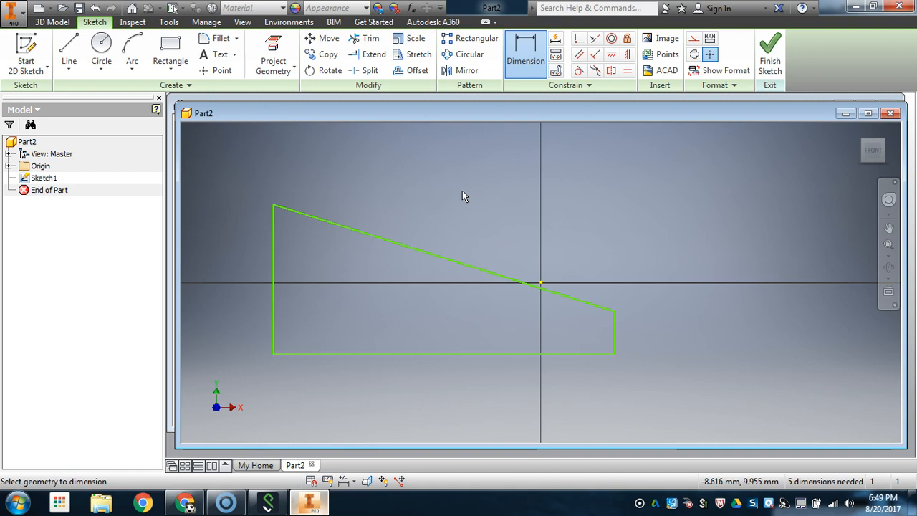
click(273, 294)
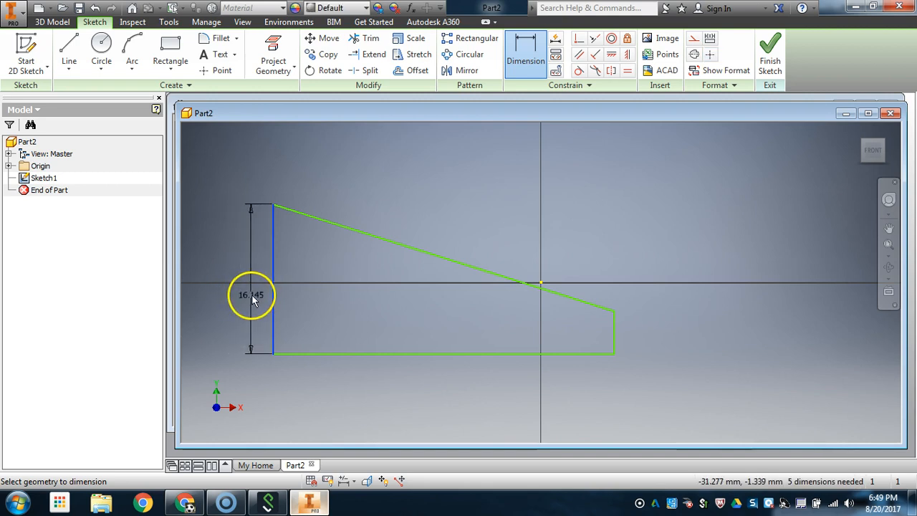
click(233, 295)
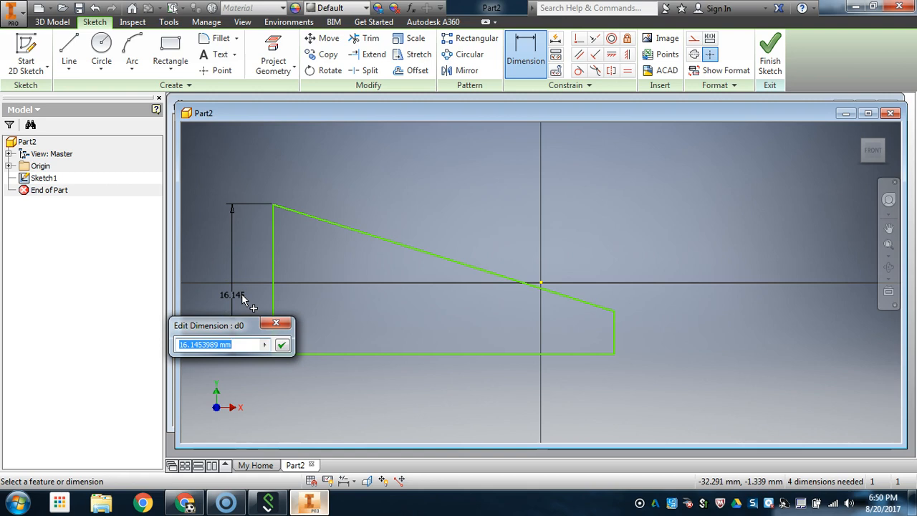
text(68)
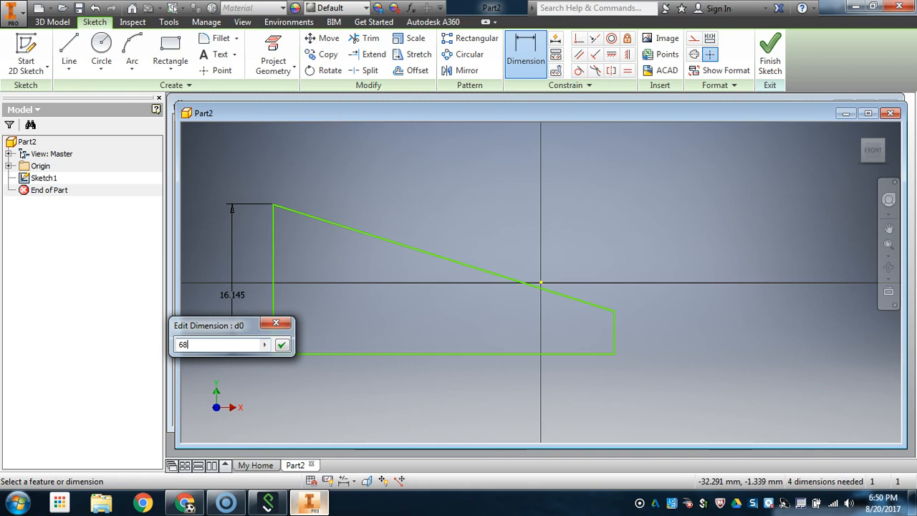
click(283, 344)
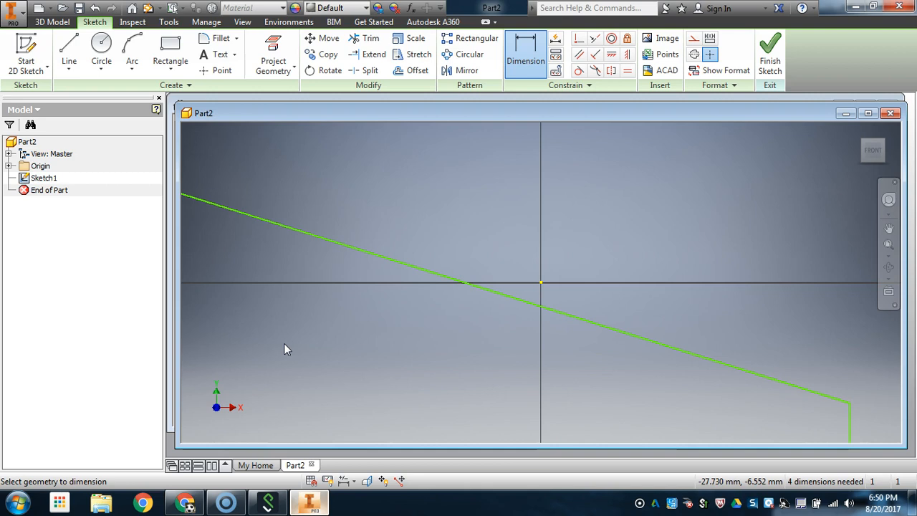
key(Home)
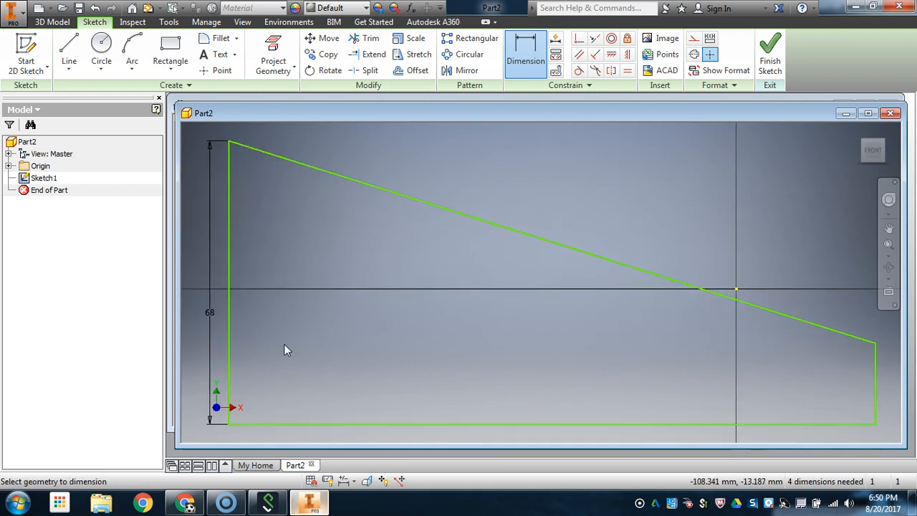
scroll(286, 344, down, 3)
scroll(291, 339, up, 7)
scroll(294, 337, down, 8)
scroll(293, 340, up, 6)
scroll(295, 340, down, 6)
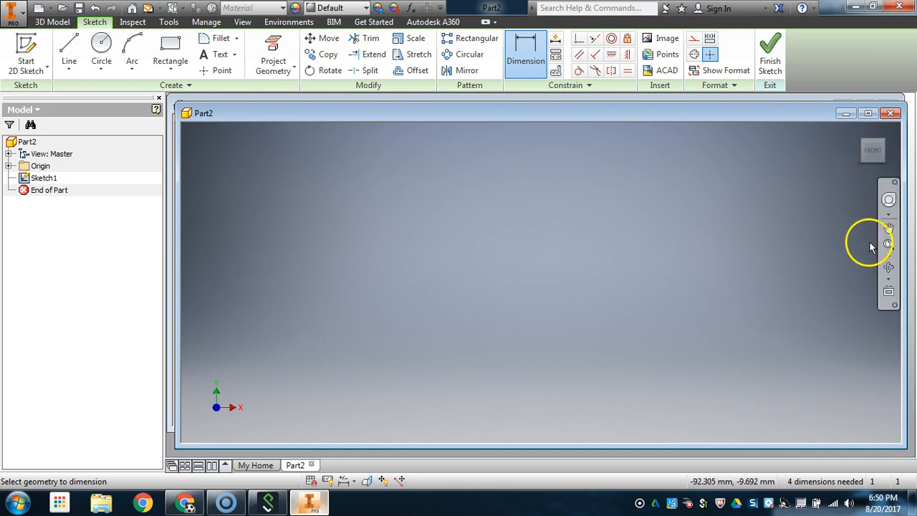
click(888, 246)
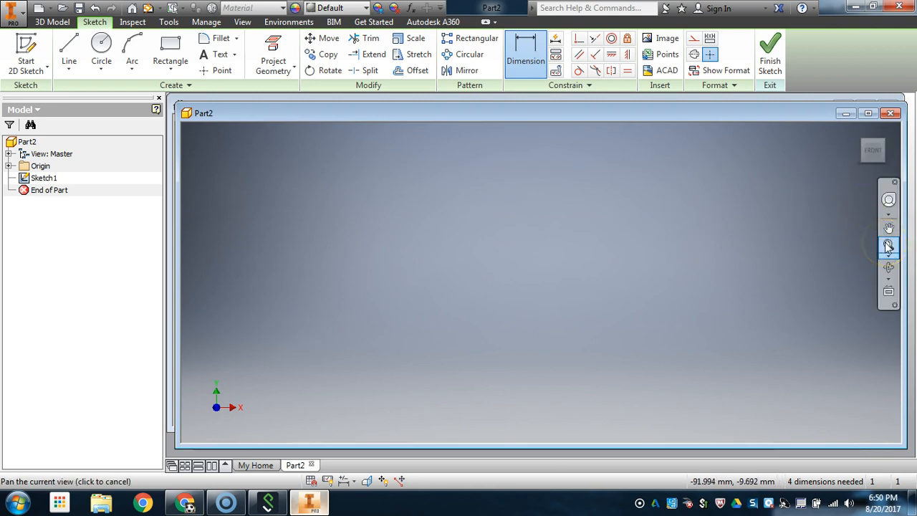
click(888, 246)
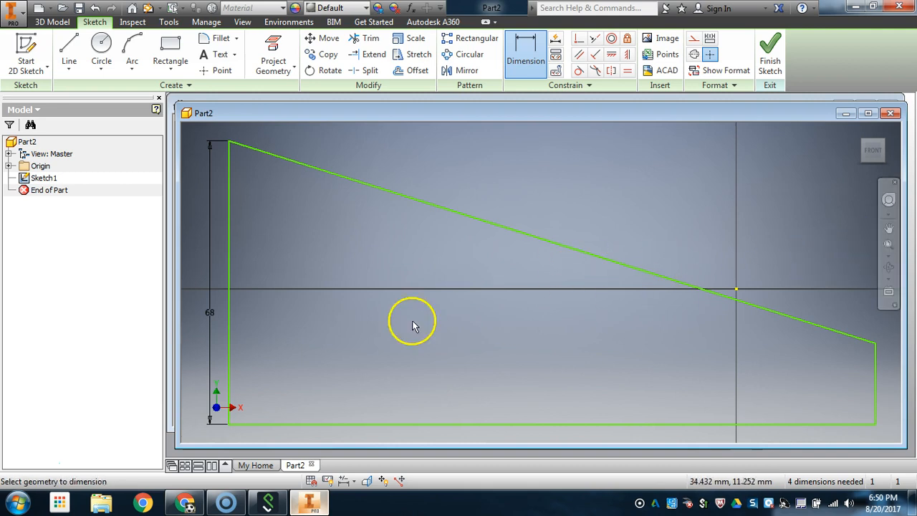
- Dimension the wedge profile's horizontal base to 305 mm
scroll(359, 308, down, 4)
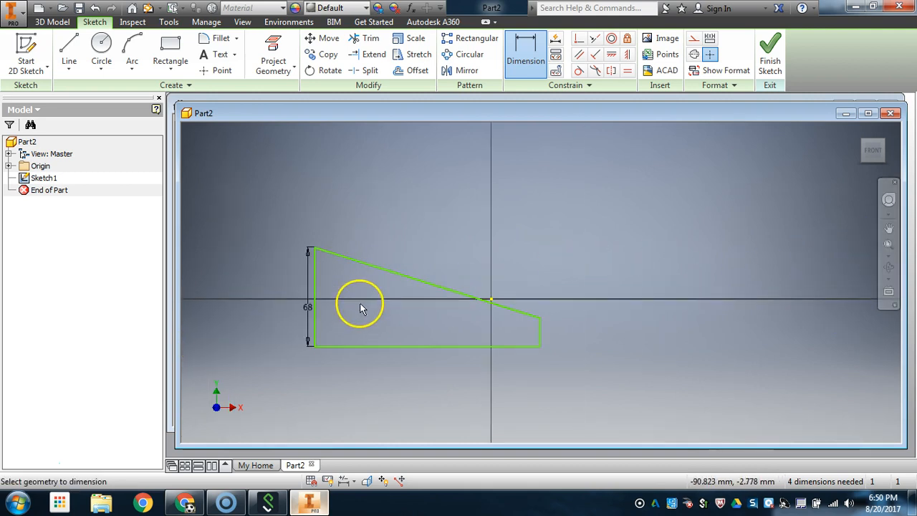
click(413, 353)
click(416, 377)
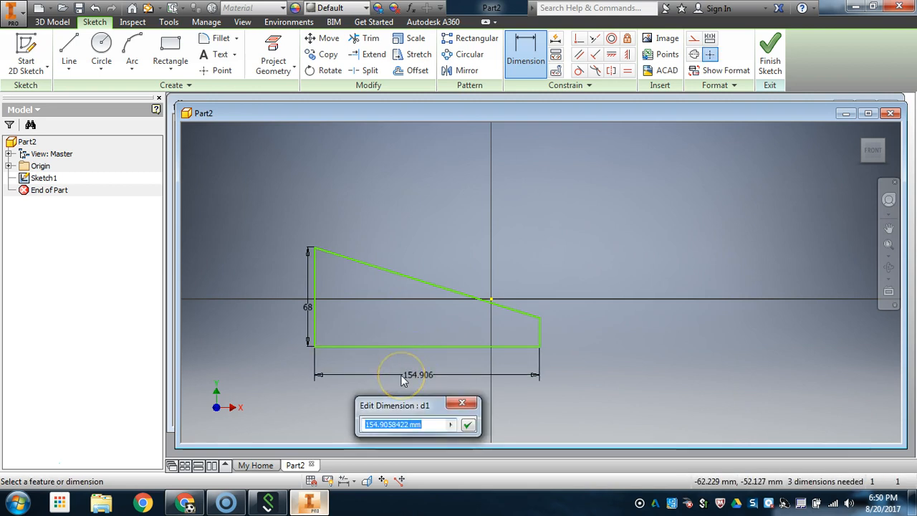
key(Return)
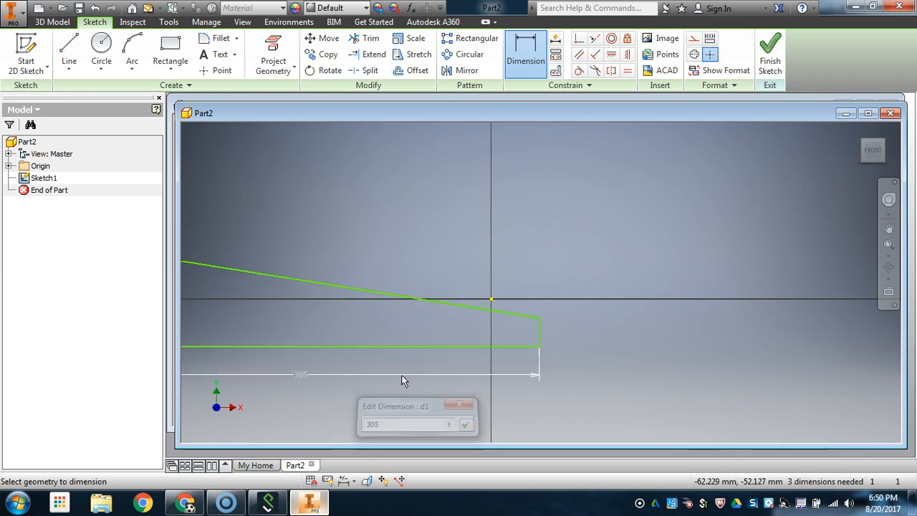
- Dimension the wedge profile's short right vertical edge to 18 mm
click(541, 334)
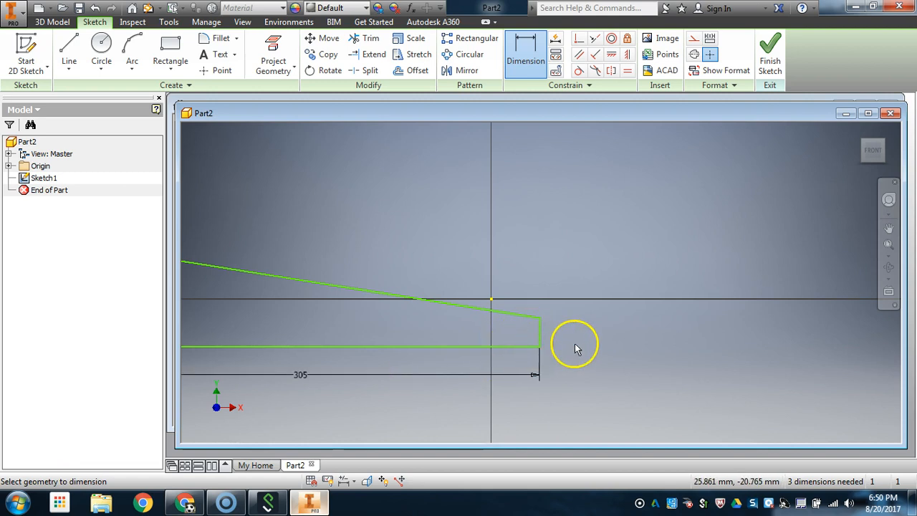
click(582, 332)
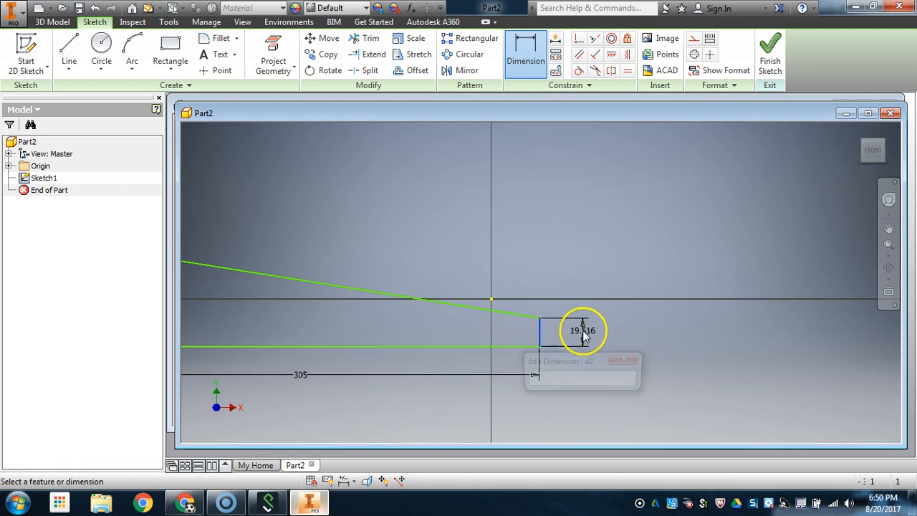
text(18)
key(Return)
scroll(794, 252, down, 4)
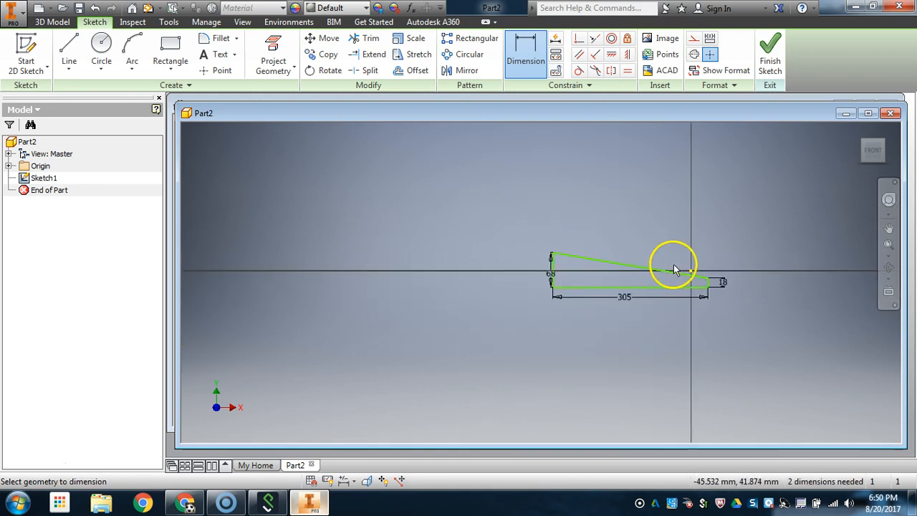
- Finish the fully dimensioned wedge profile sketch
scroll(674, 264, up, 3)
scroll(669, 268, down, 2)
scroll(673, 278, up, 3)
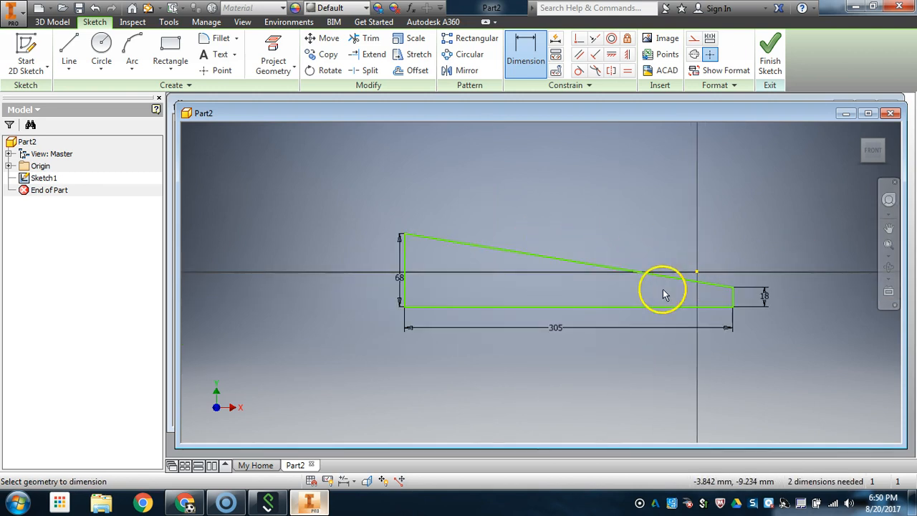
click(772, 51)
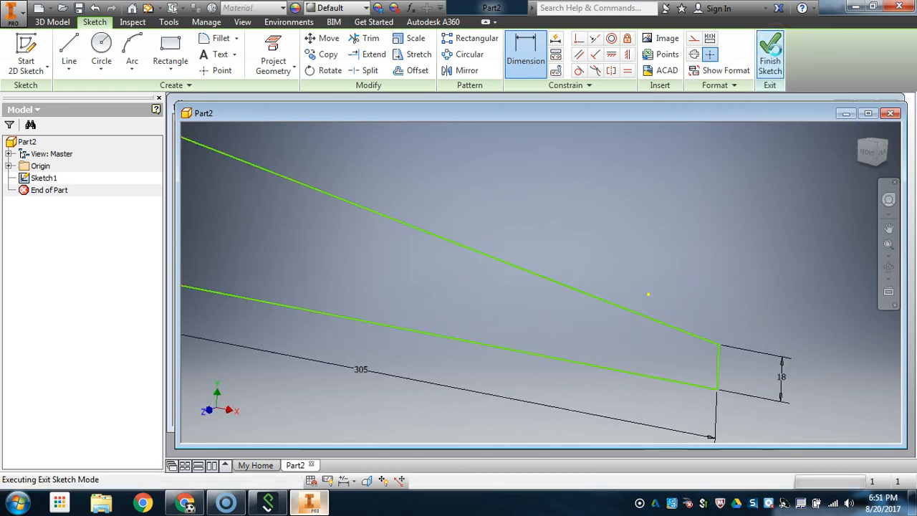
- Extrude the wedge profile 40 mm as a solid body
middle_click(602, 314)
middle_click(602, 314)
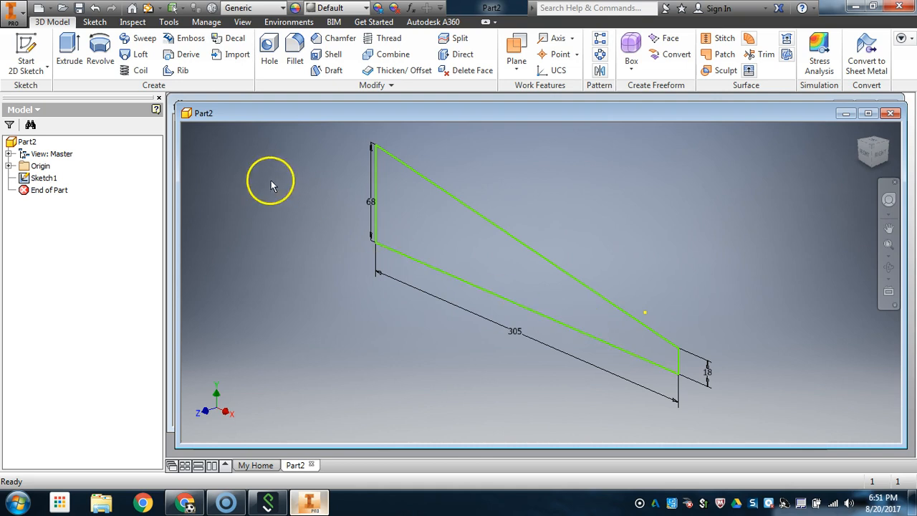
click(67, 42)
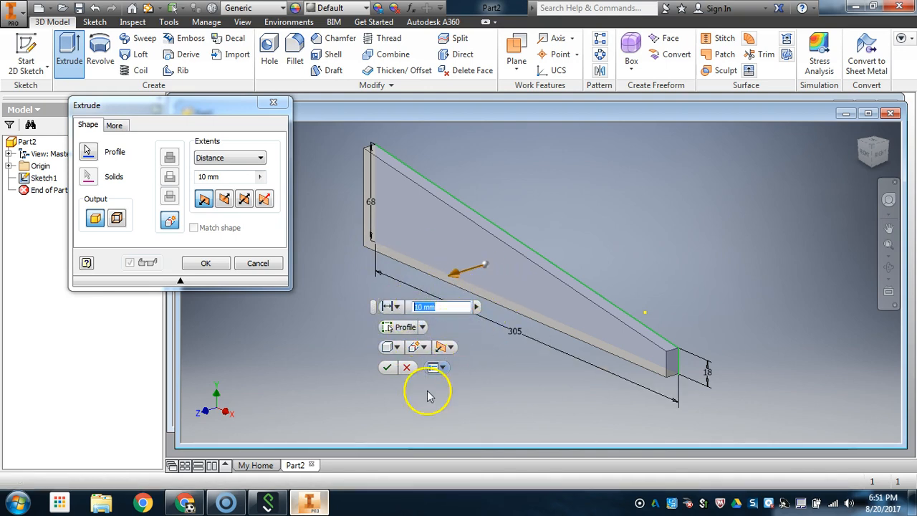
click(204, 178)
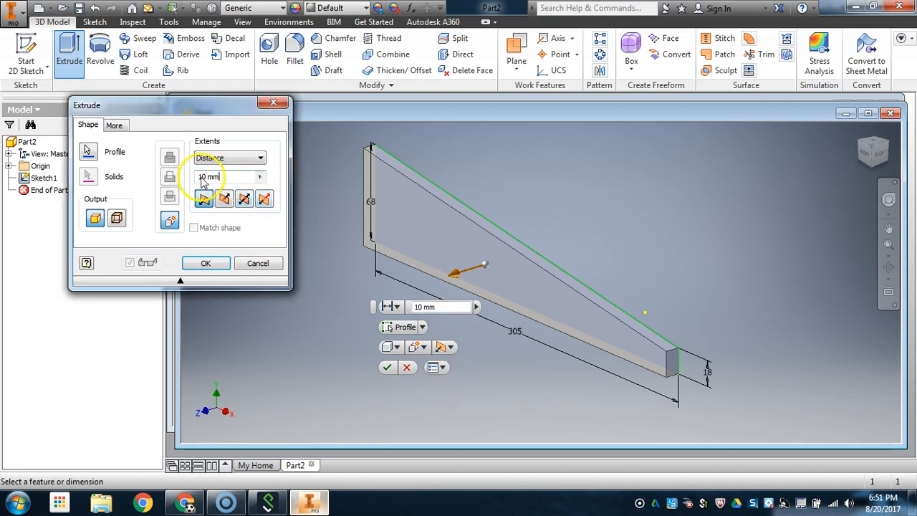
drag(200, 179, 292, 194)
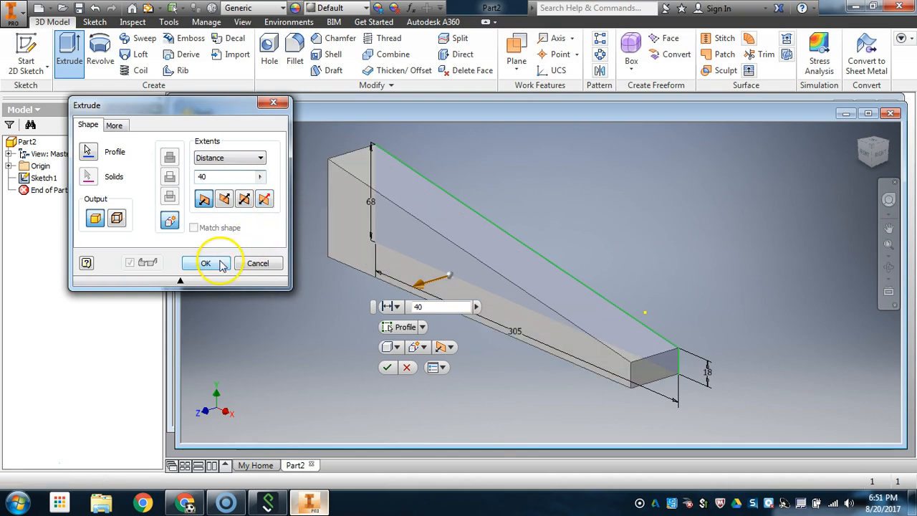
click(206, 264)
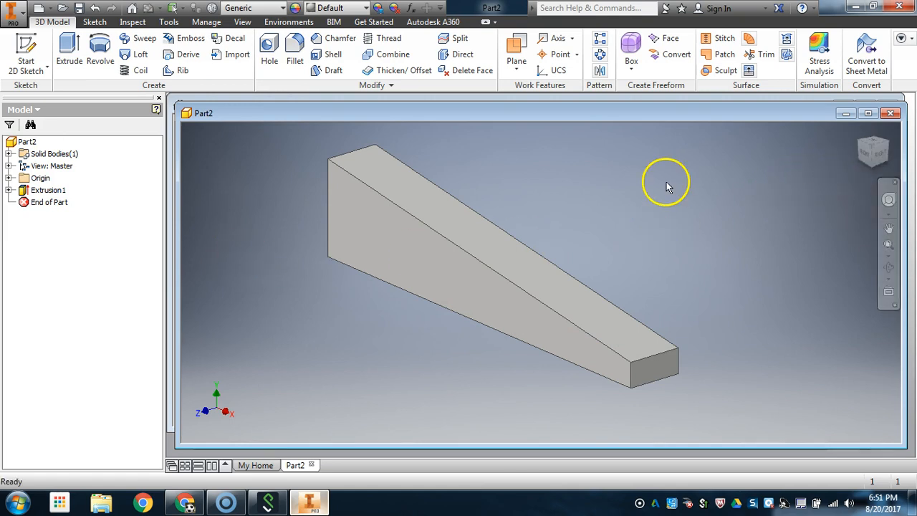
- Start a new 2D sketch on the tall rectangular end face of the wedge body
click(868, 157)
click(874, 144)
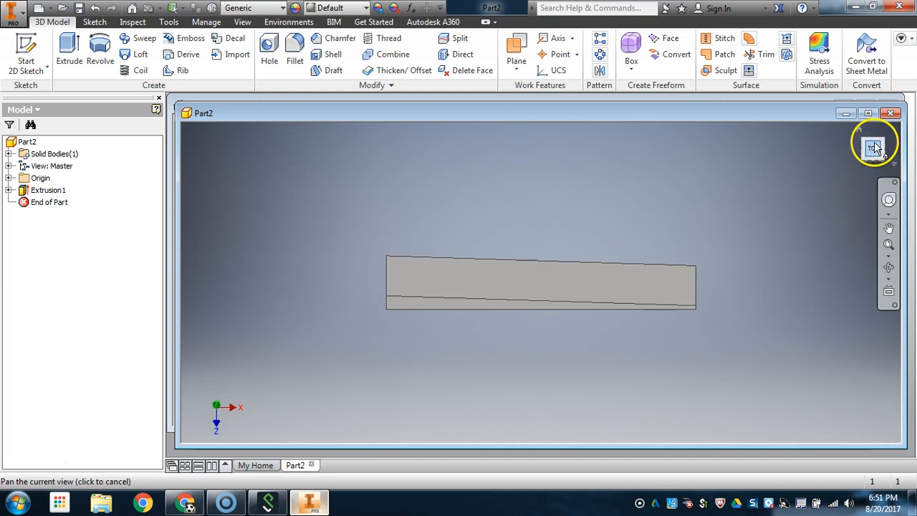
click(873, 158)
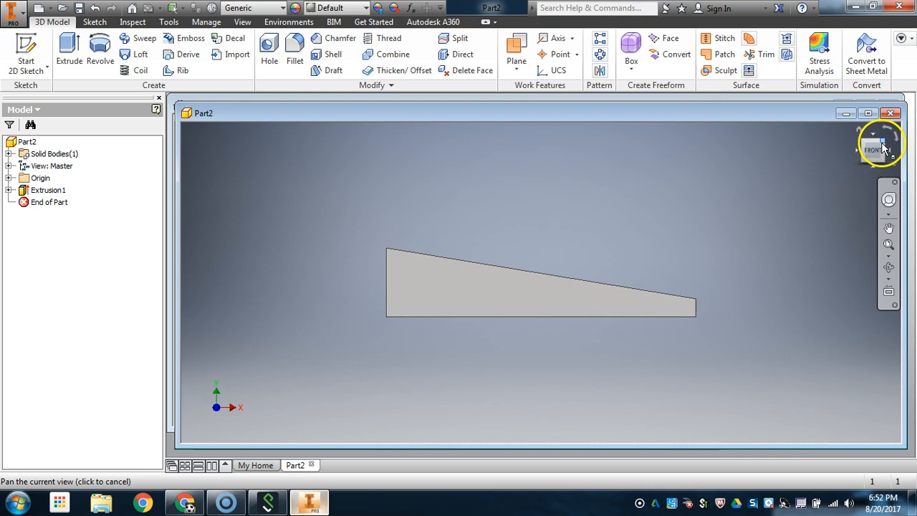
click(883, 141)
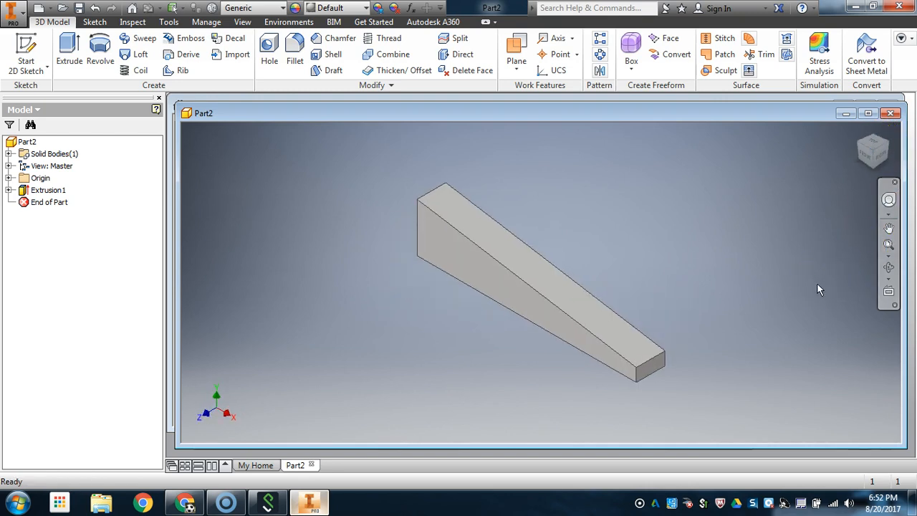
click(865, 159)
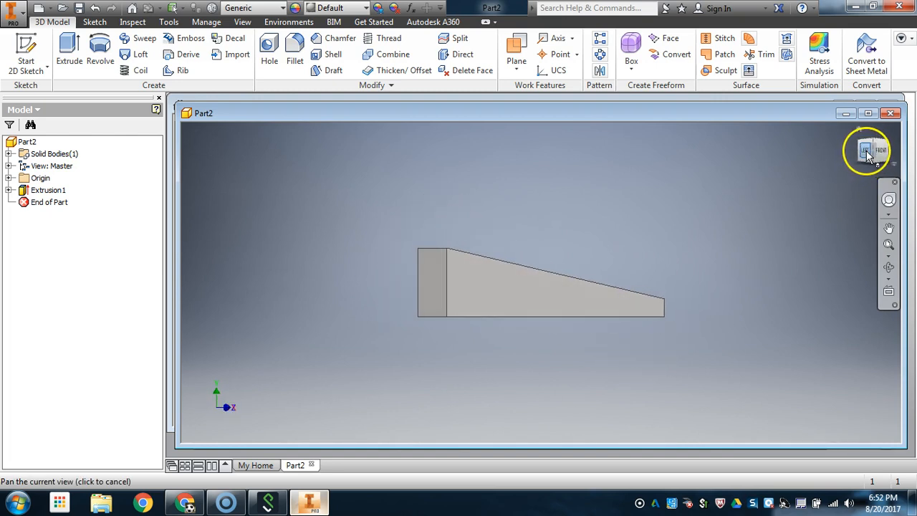
click(866, 152)
scroll(544, 279, up, 3)
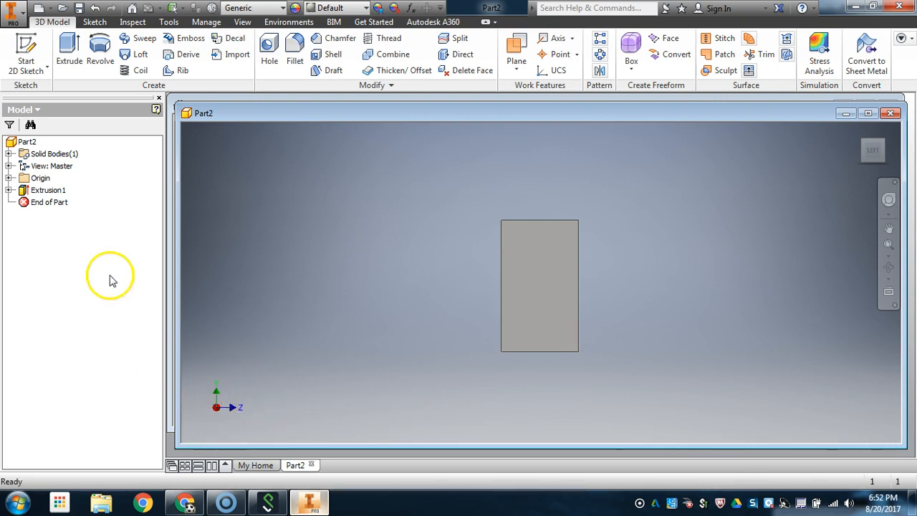
click(25, 47)
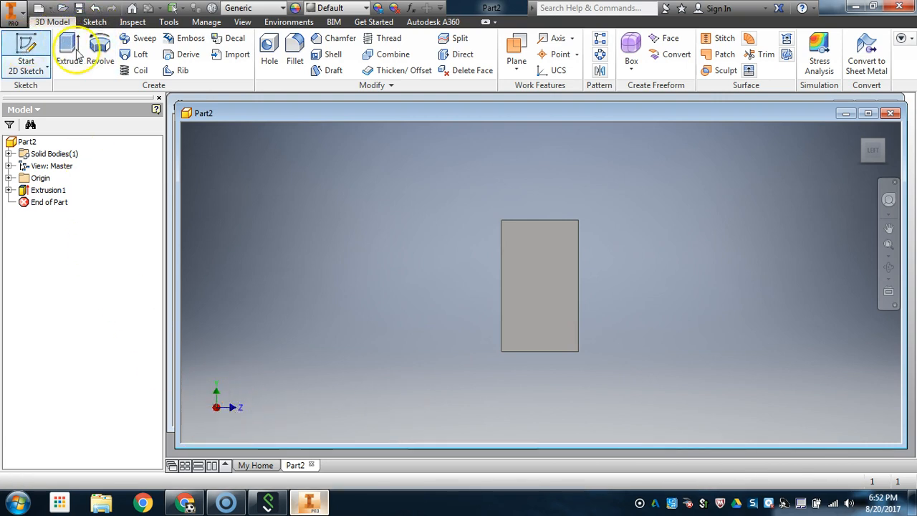
click(547, 249)
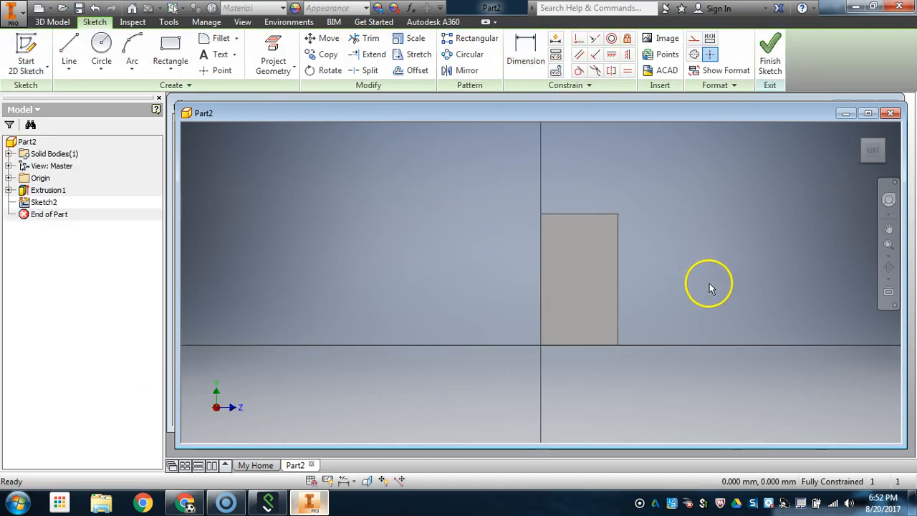
- Sketch a circle 18 mm in diameter on the tall end face, inside its outline
scroll(690, 268, up, 3)
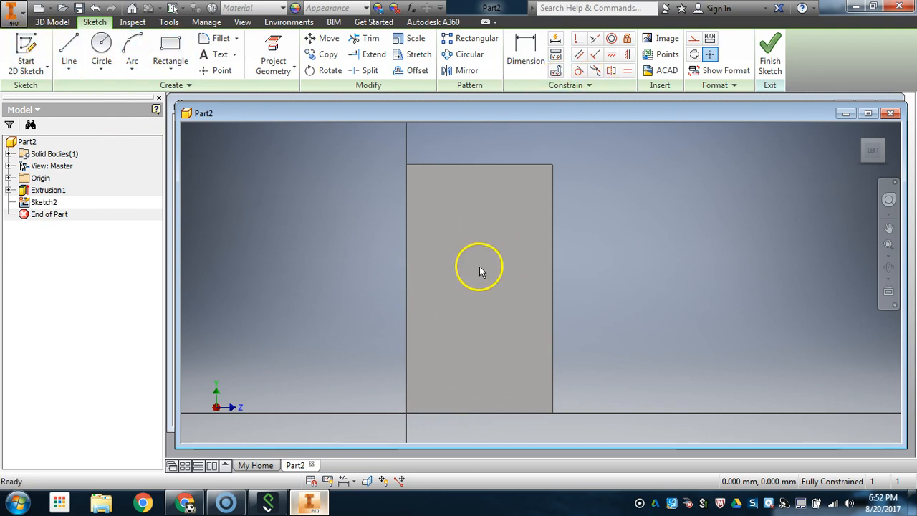
click(101, 47)
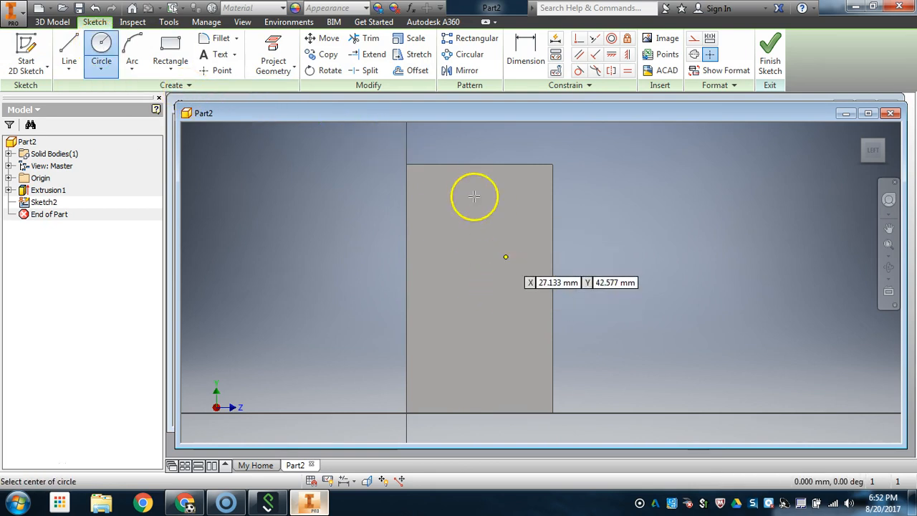
click(493, 256)
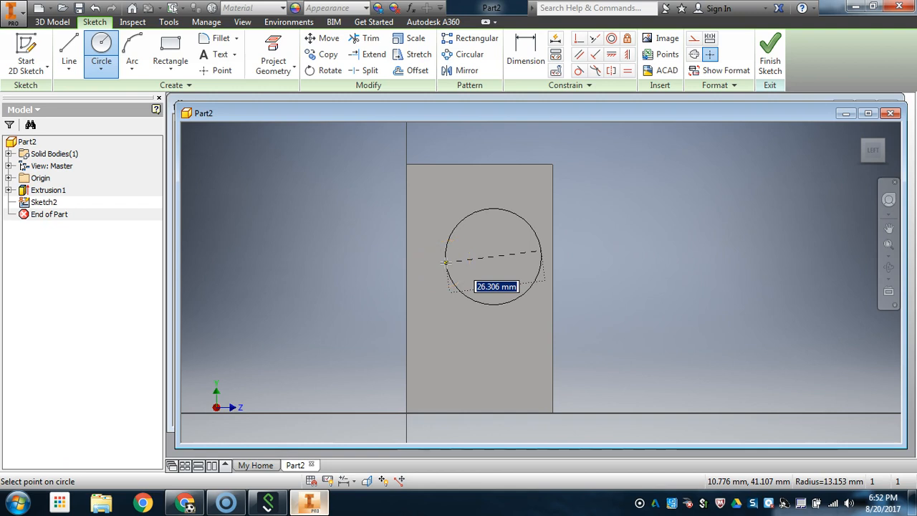
key(Return)
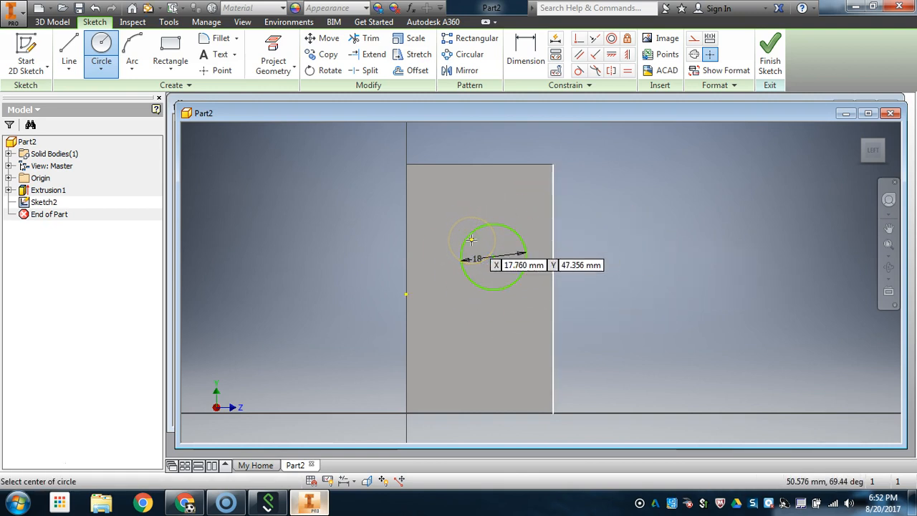
key(Escape)
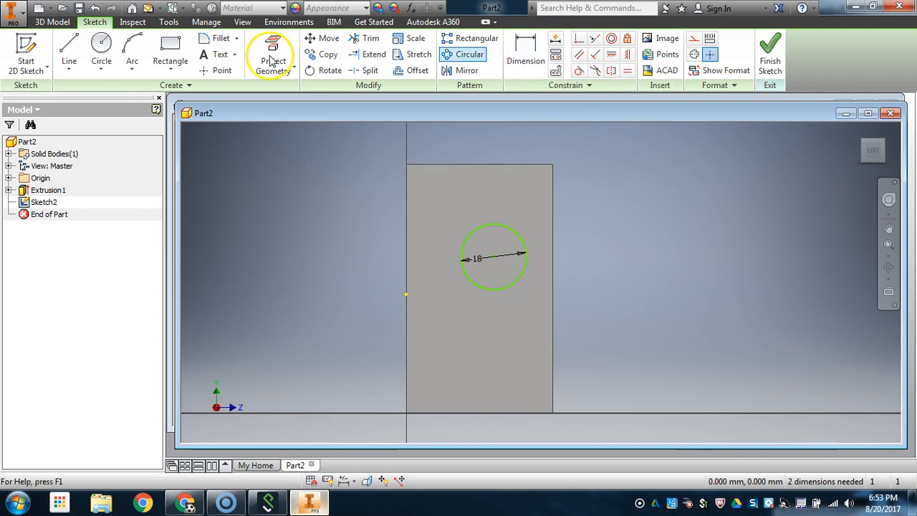
click(520, 49)
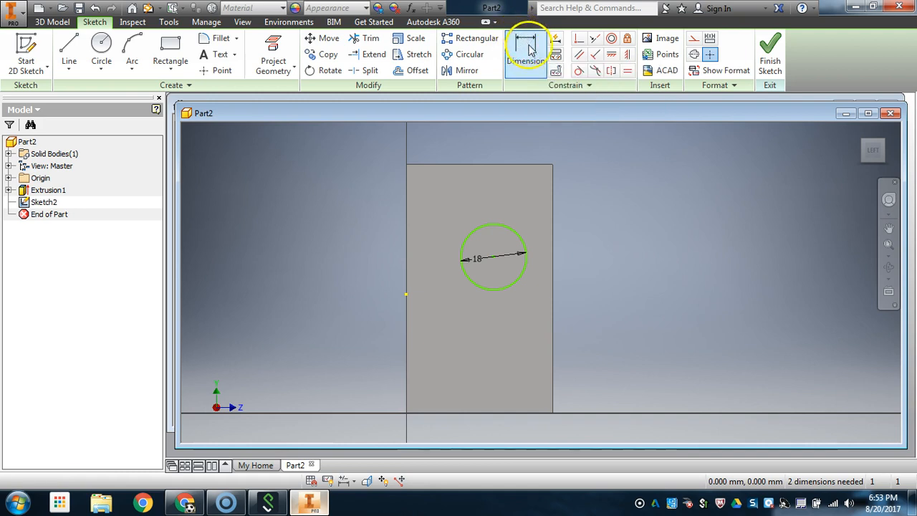
click(501, 414)
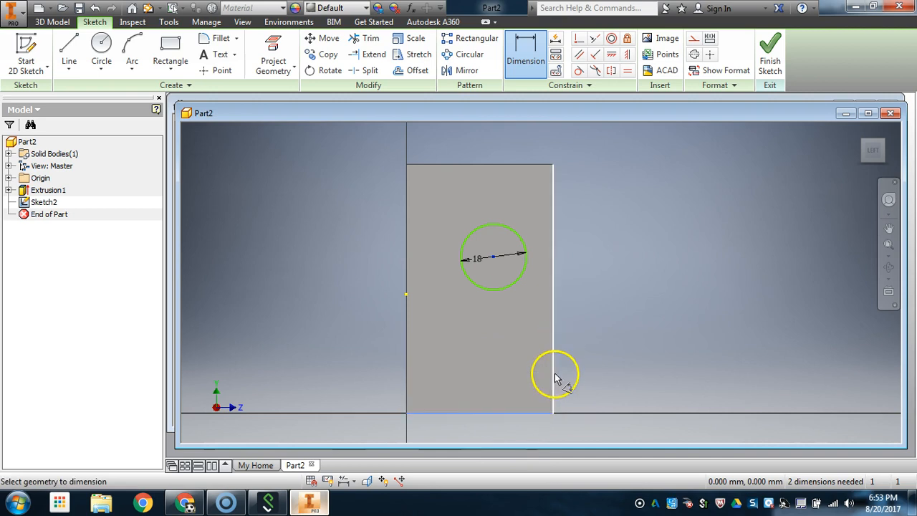
key(Escape)
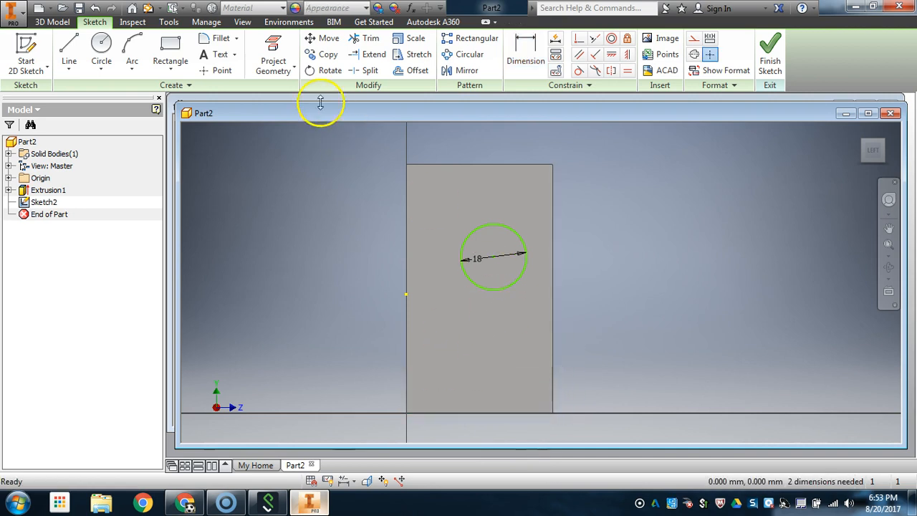
- Dimension the circle's centre 32 mm above the bottom edge of the end face
click(515, 48)
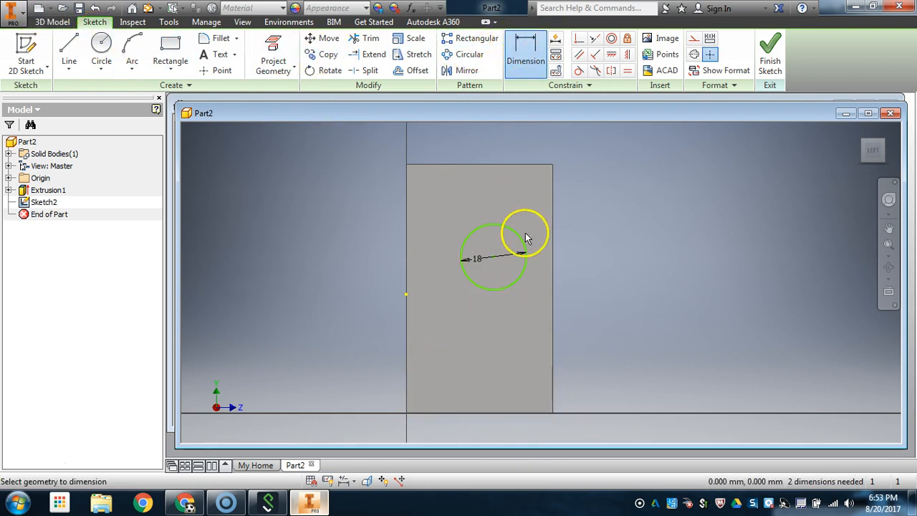
click(510, 412)
click(599, 341)
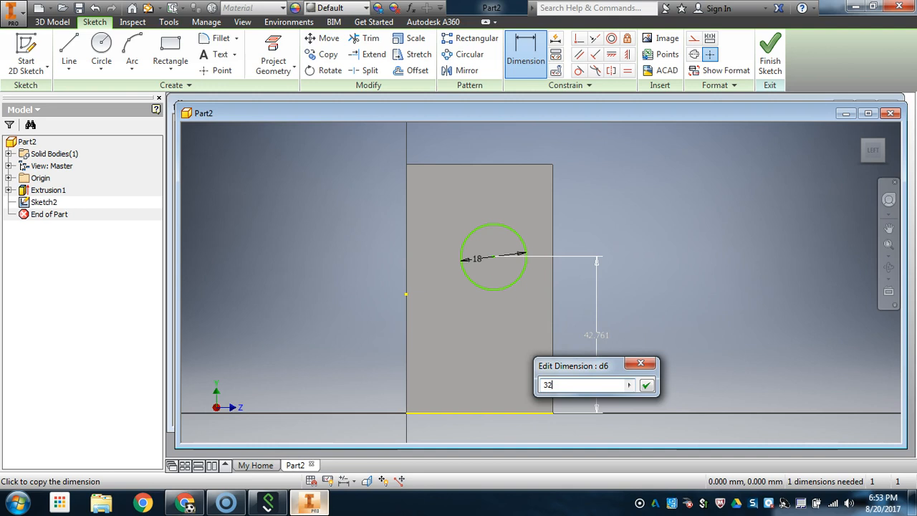
key(Return)
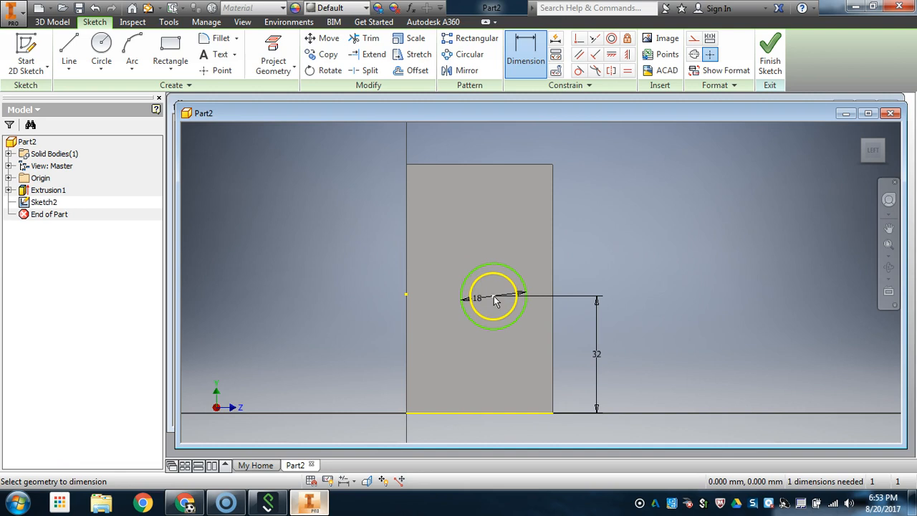
click(406, 279)
click(491, 294)
click(491, 265)
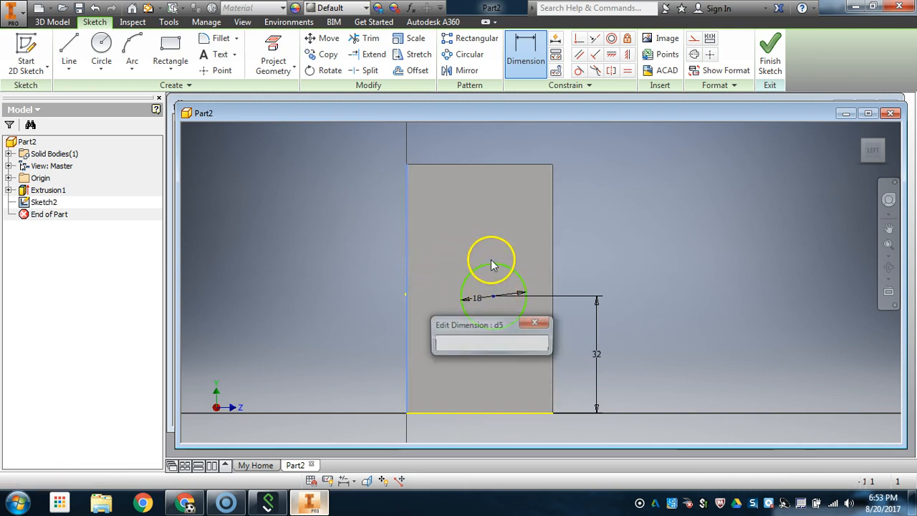
click(534, 323)
- Dimension the circle's centre 20 mm from the left vertical edge of the end face
click(493, 295)
click(405, 378)
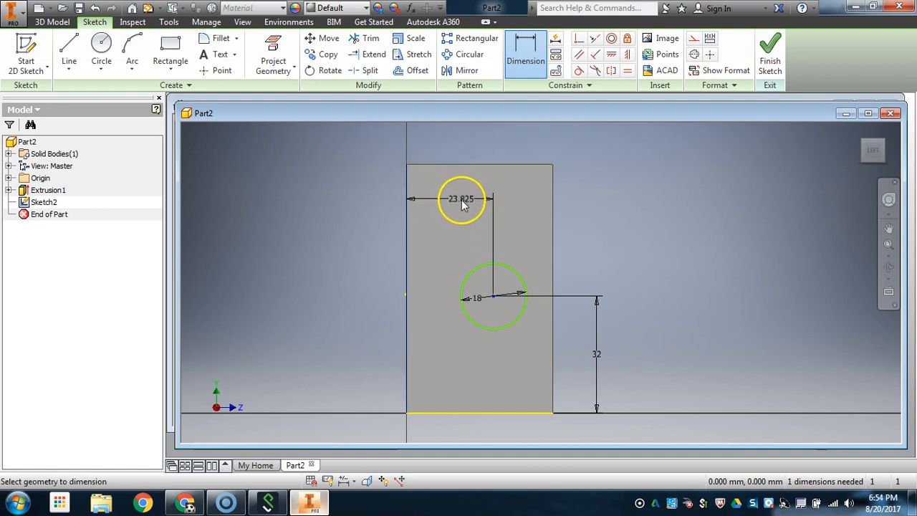
click(464, 212)
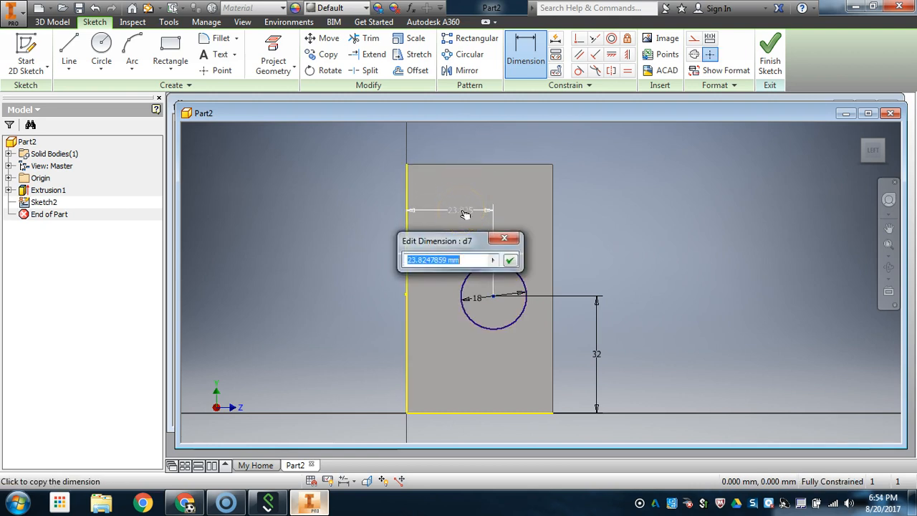
text(20)
key(Return)
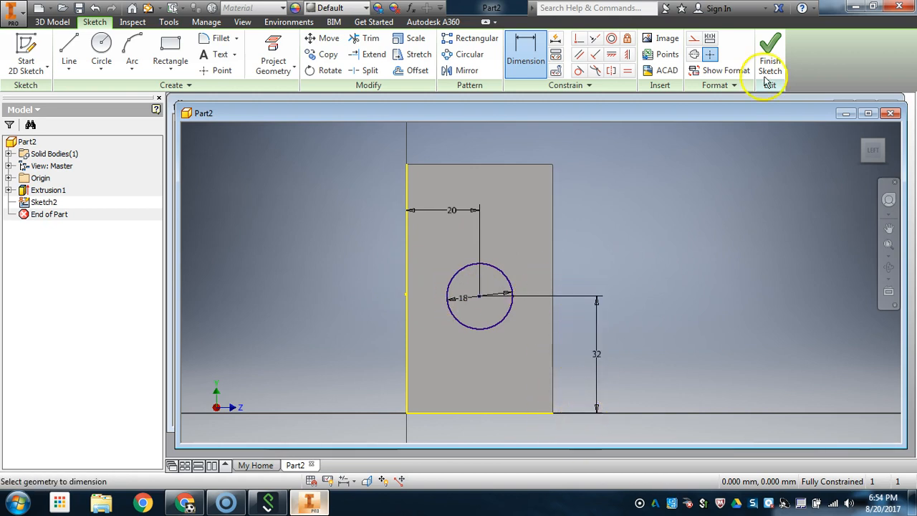
- Finish the circle sketch and turn the model to an angled view of the tall end face
click(770, 51)
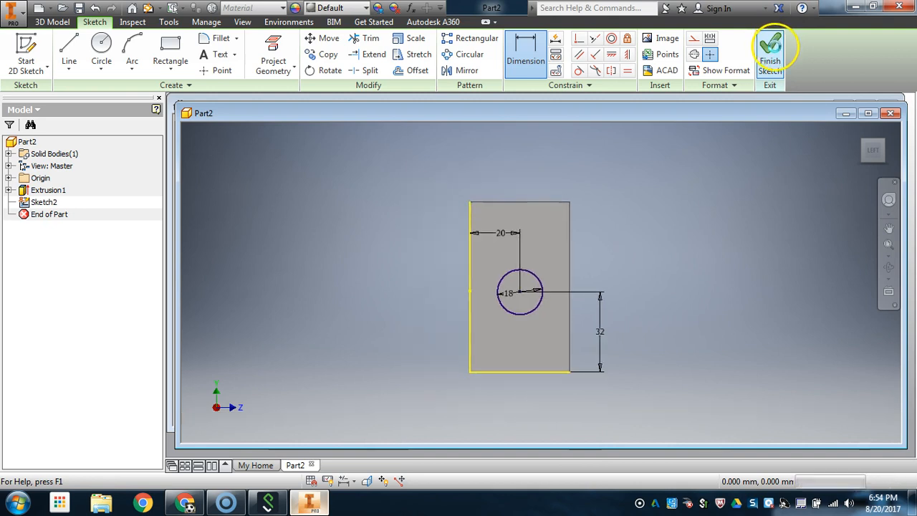
click(885, 145)
scroll(422, 414, up, 4)
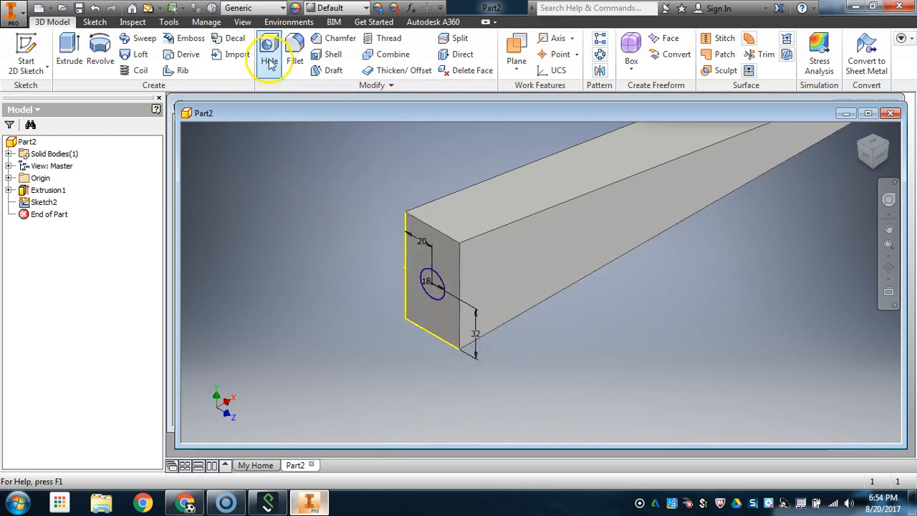
- Change the visual style to a shaded display that shows hidden edges as dashed lines
click(244, 23)
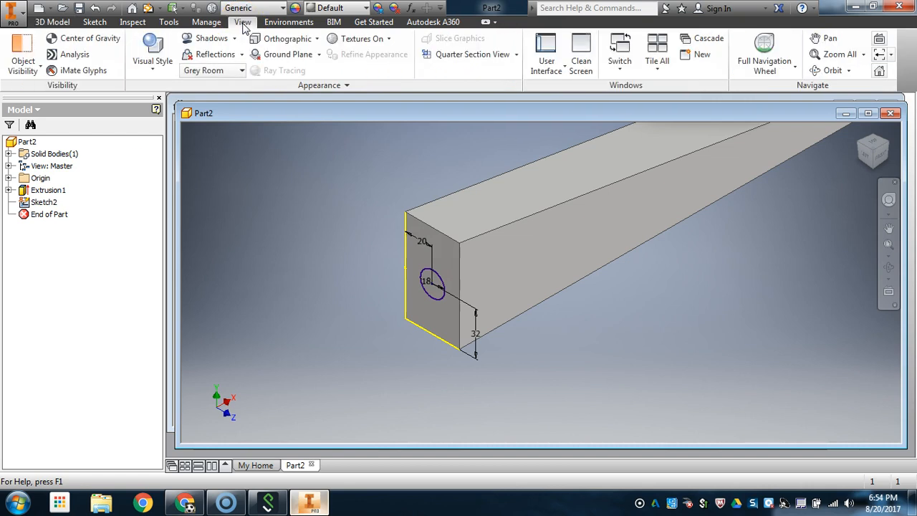
click(154, 62)
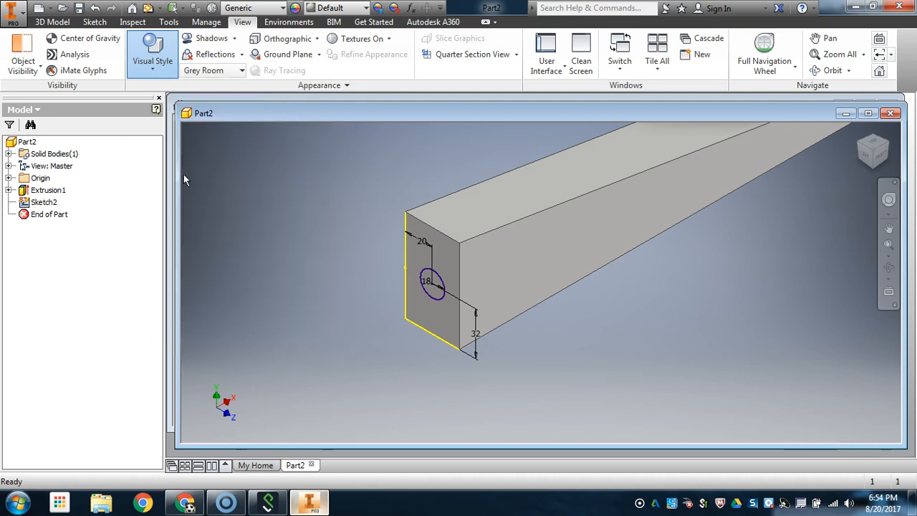
click(184, 175)
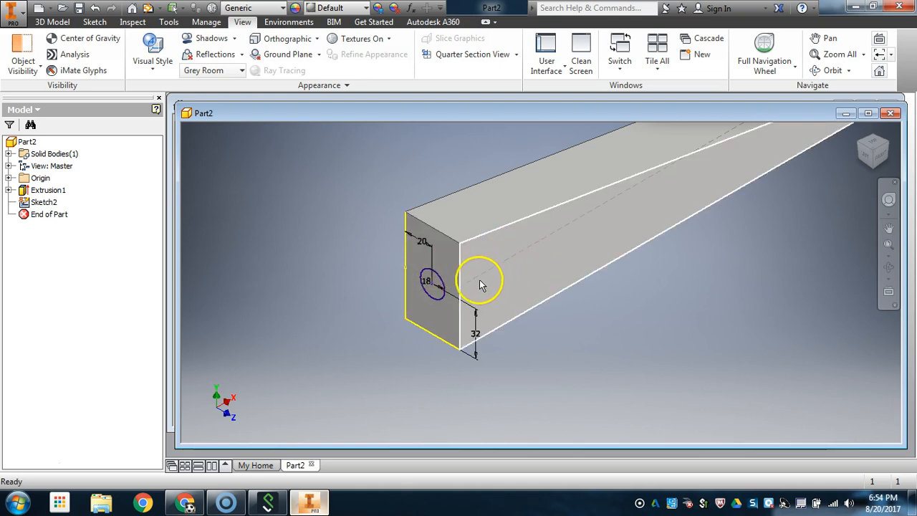
- Cut the 18 mm circle 50 mm deep into the tall end of the body with Extrude
click(67, 23)
click(70, 47)
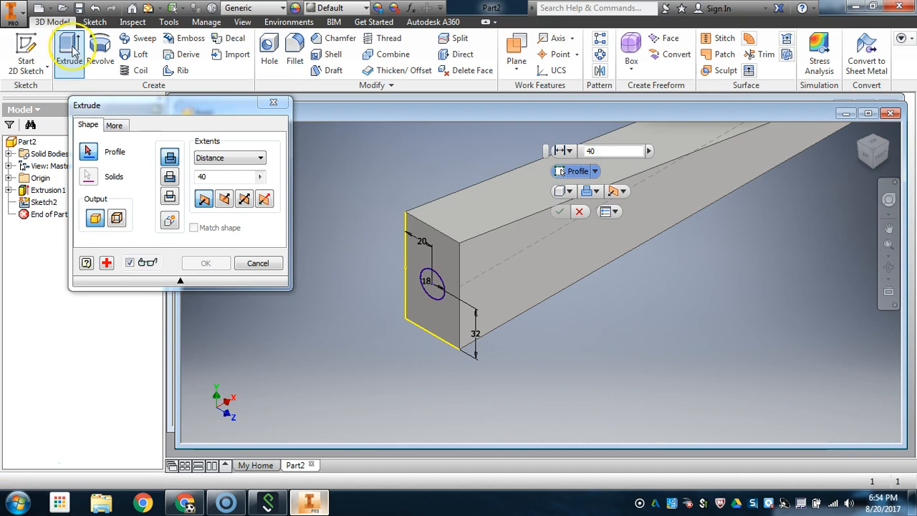
click(439, 288)
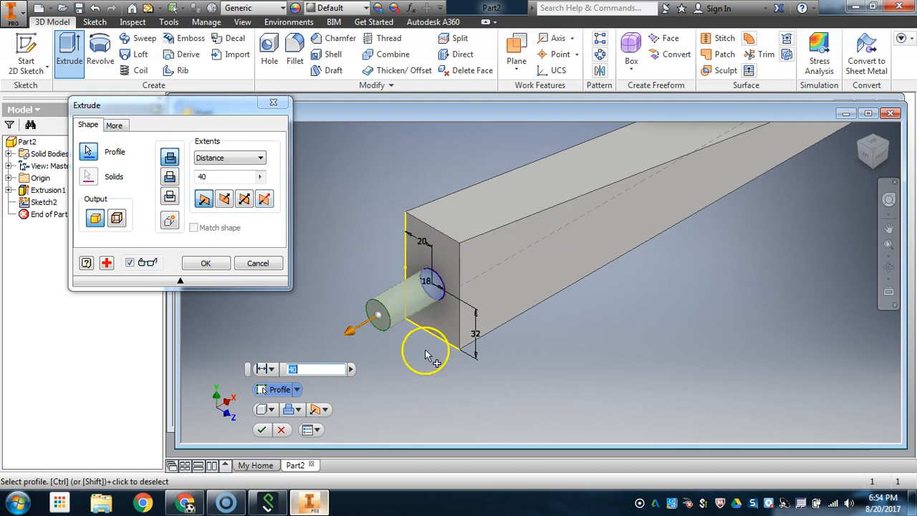
click(172, 177)
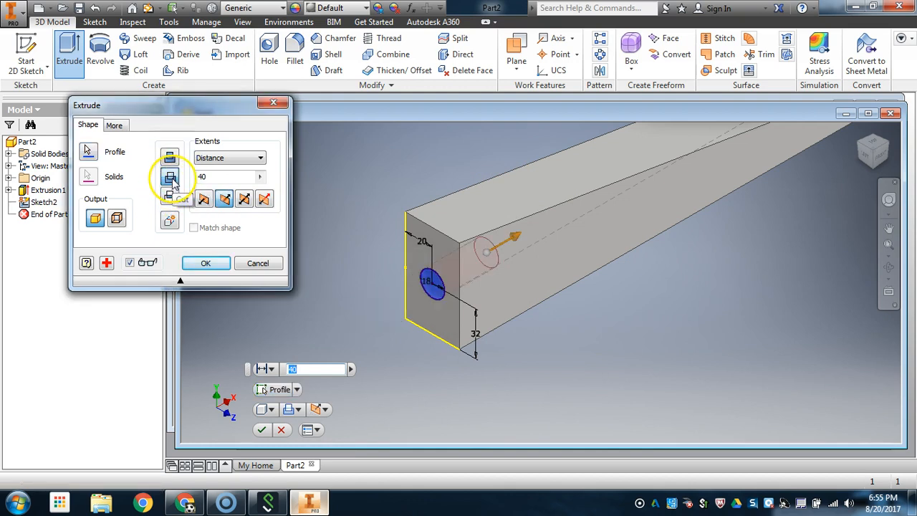
drag(217, 177, 177, 174)
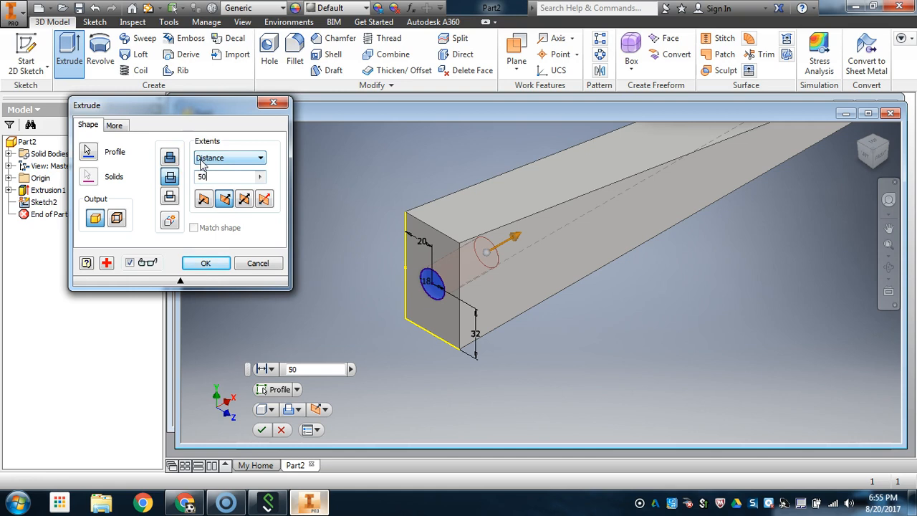
click(212, 264)
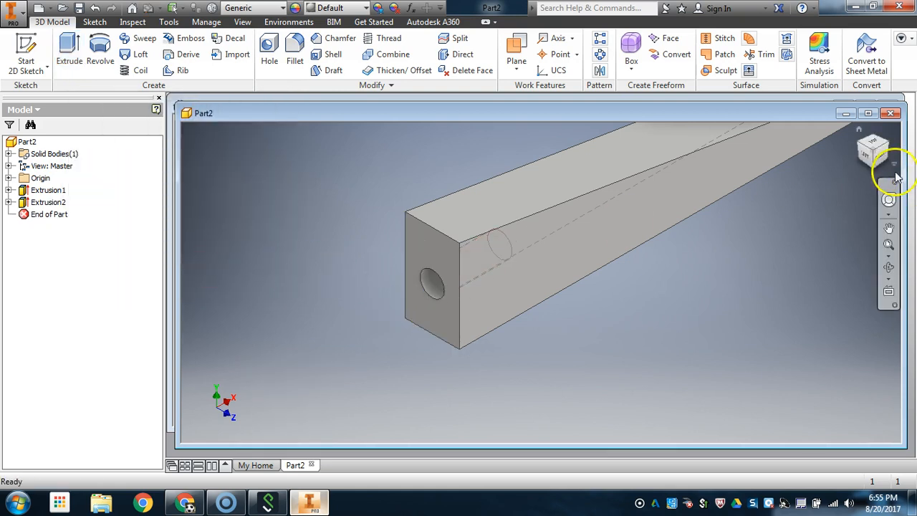
- Examine the hole's dashed hidden edges inside the wedge body from the front, right and angled views
click(882, 158)
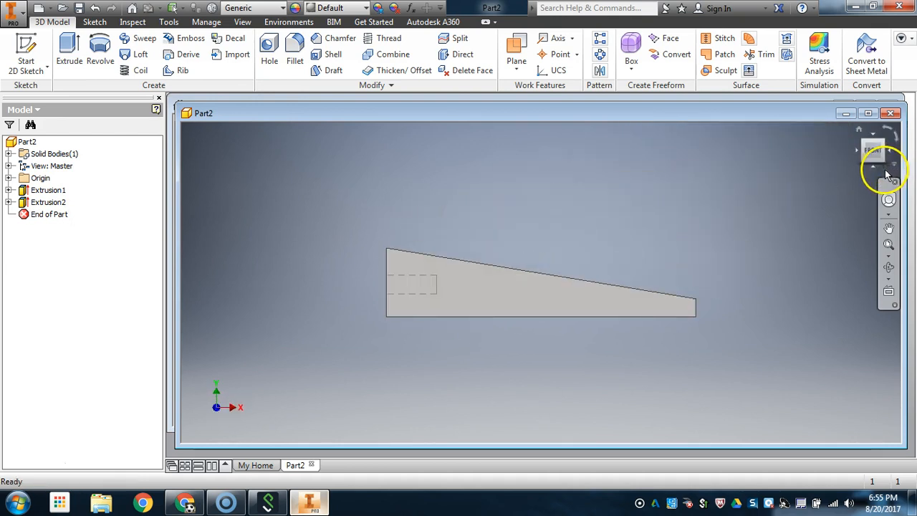
click(864, 150)
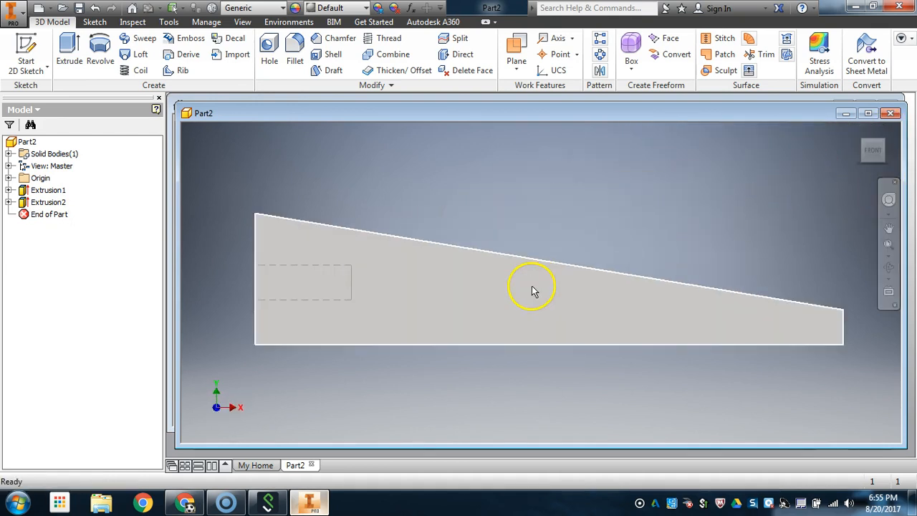
click(888, 227)
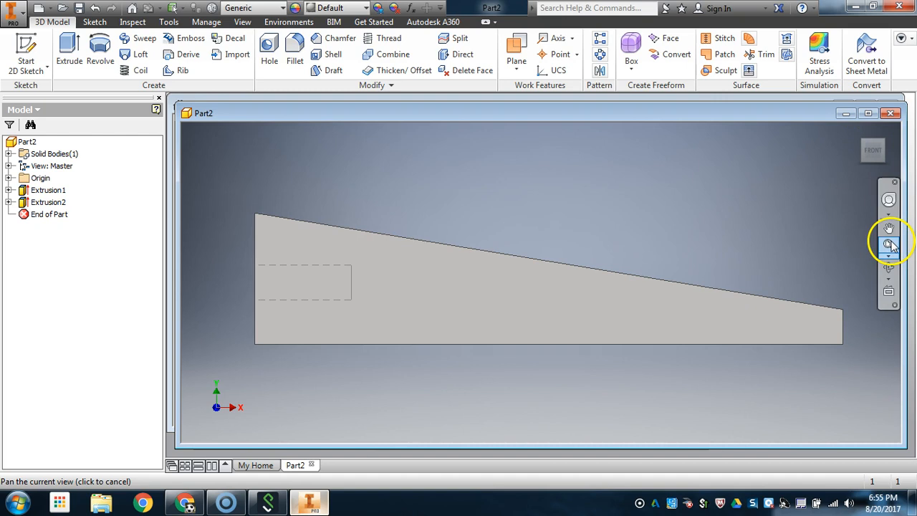
click(888, 245)
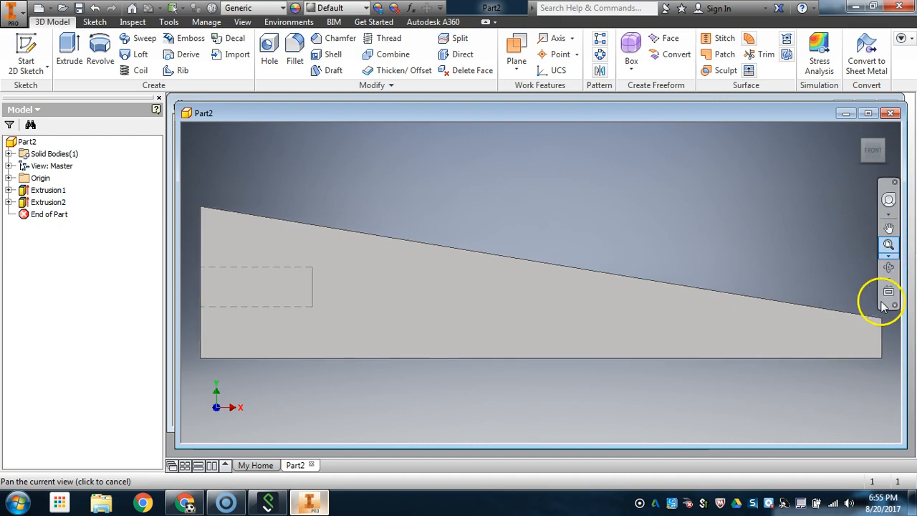
click(882, 140)
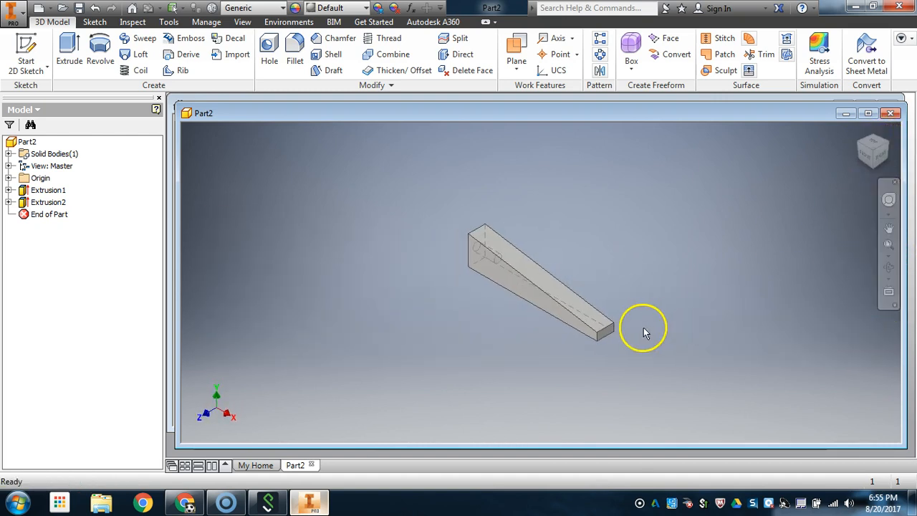
click(882, 154)
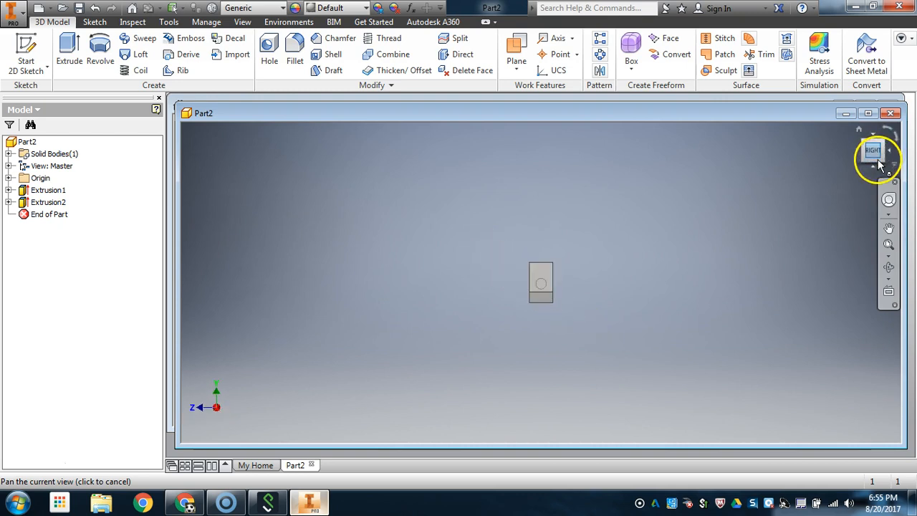
click(868, 152)
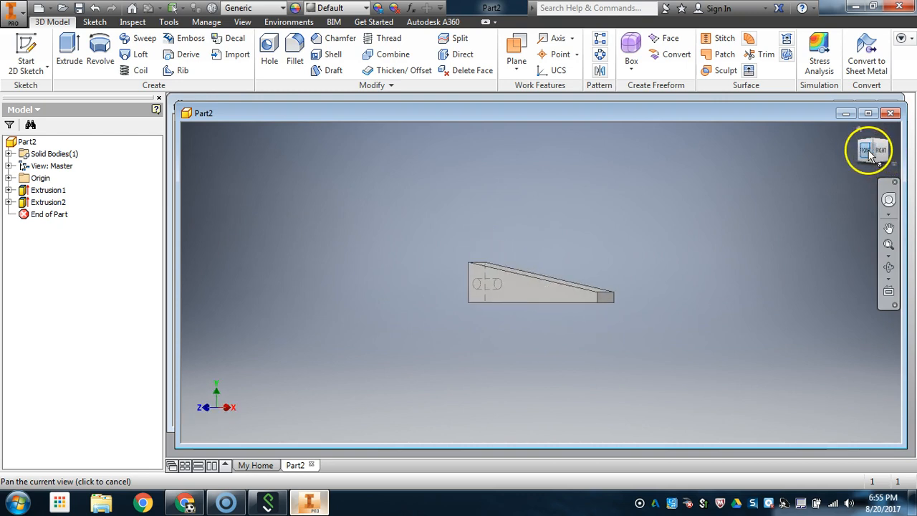
click(870, 154)
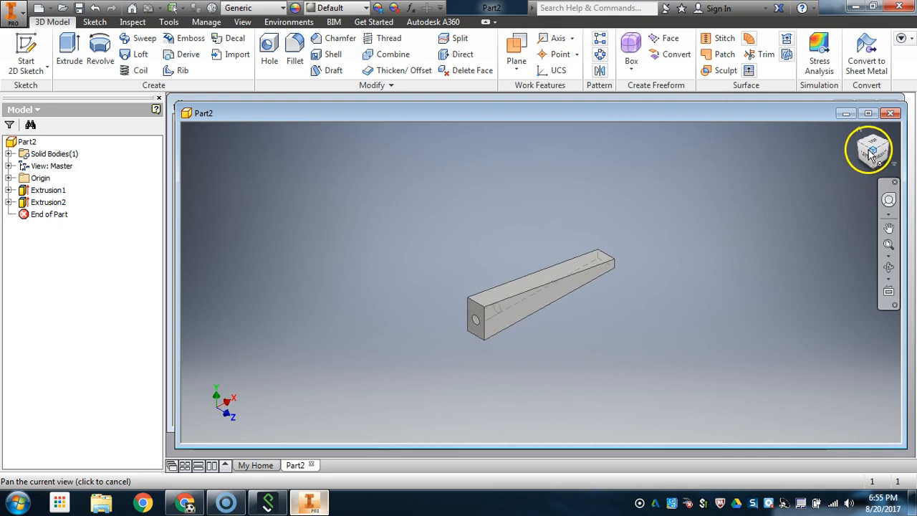
click(872, 155)
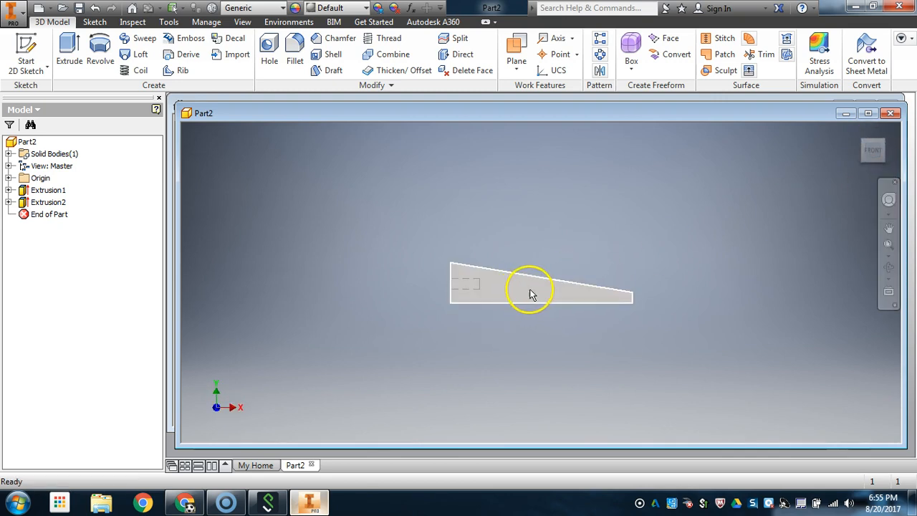
- Save the part in the Dragster folder under the file name Dragster Block Template
click(25, 18)
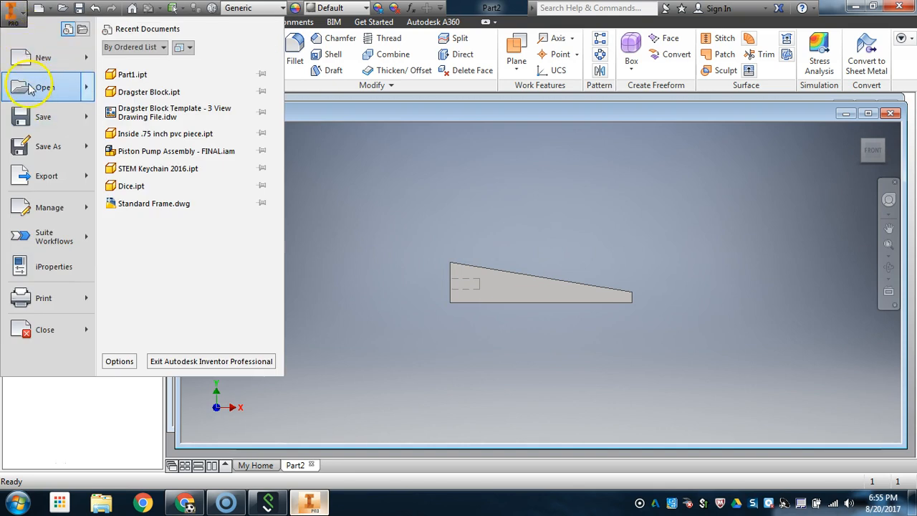
click(48, 147)
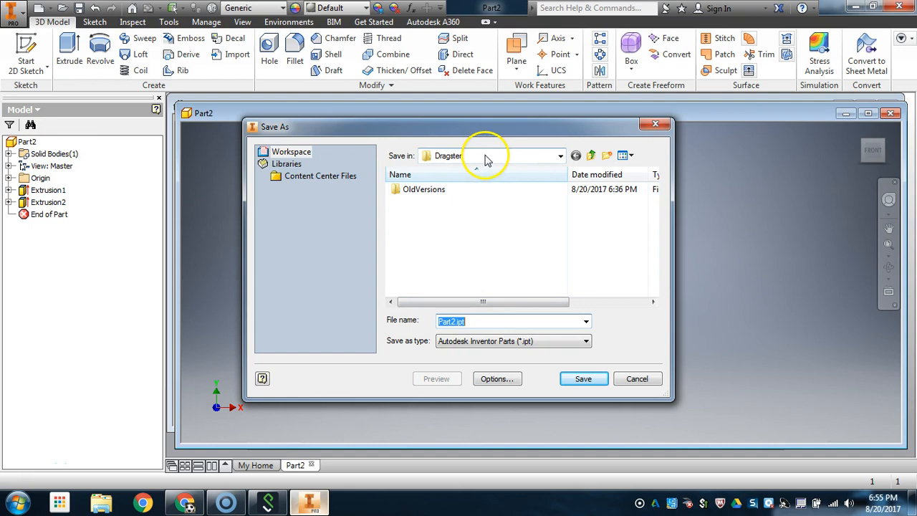
click(459, 157)
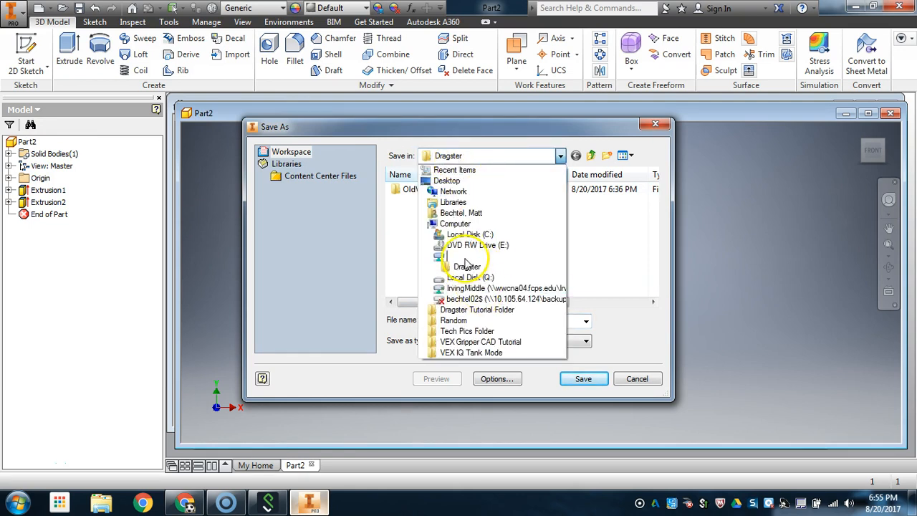
click(412, 226)
click(480, 320)
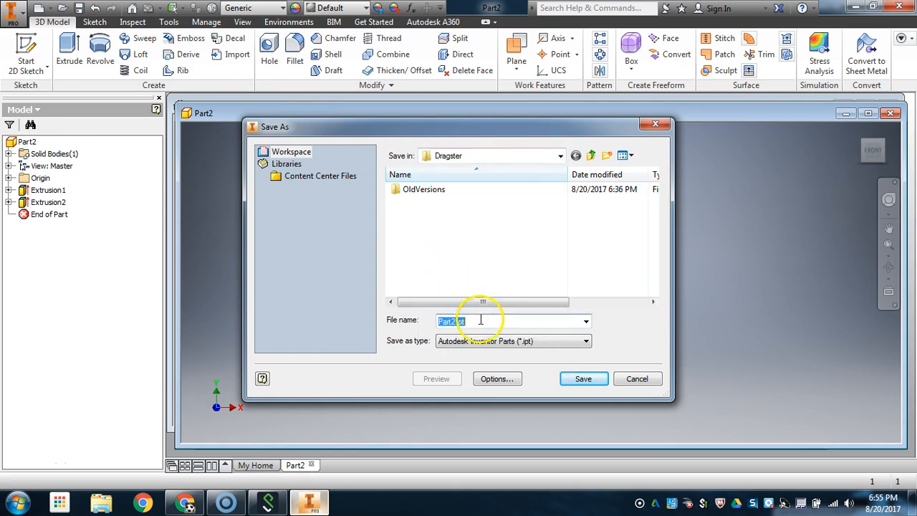
drag(477, 321, 432, 313)
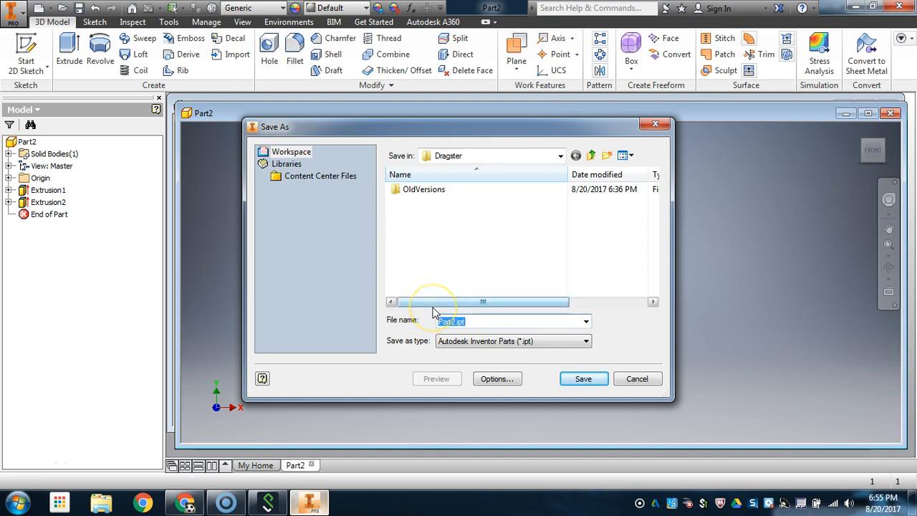
text(Dra)
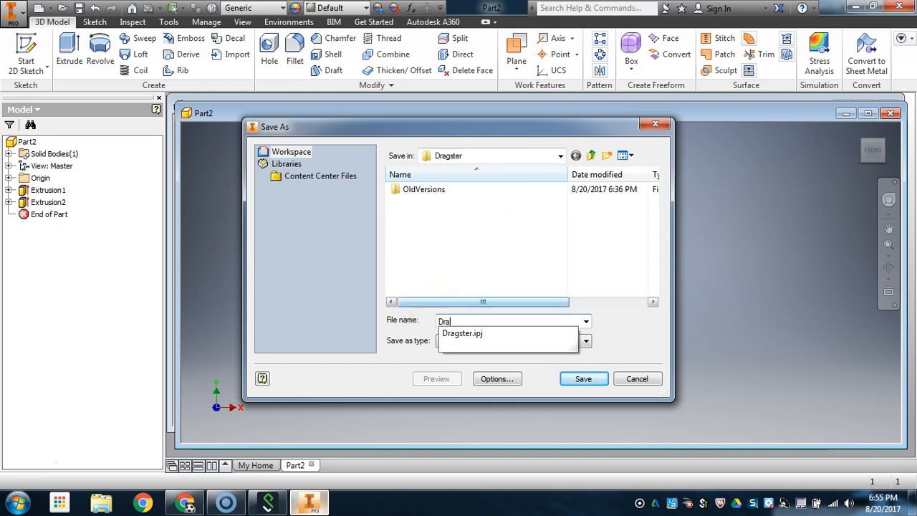
text(gtser)
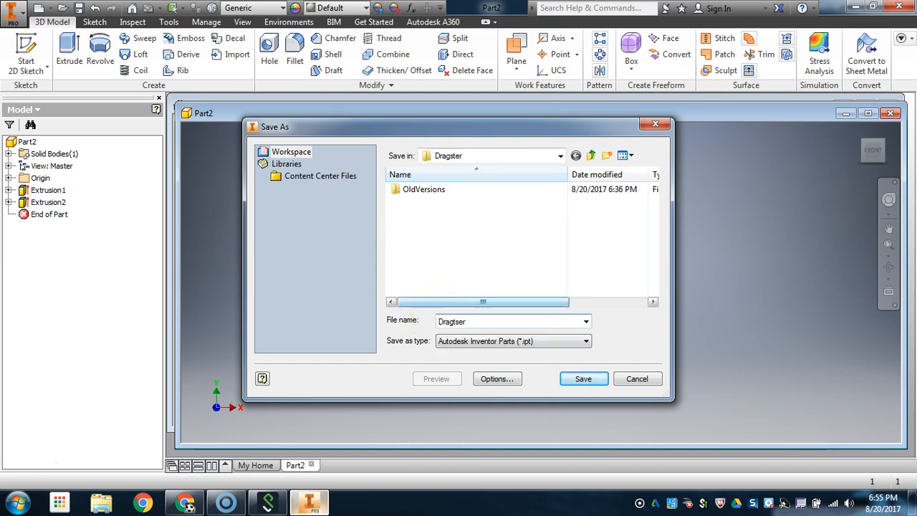
key(BackSpace)
key(BackSpace)
key(BackSpace)
key(BackSpace)
text(ste)
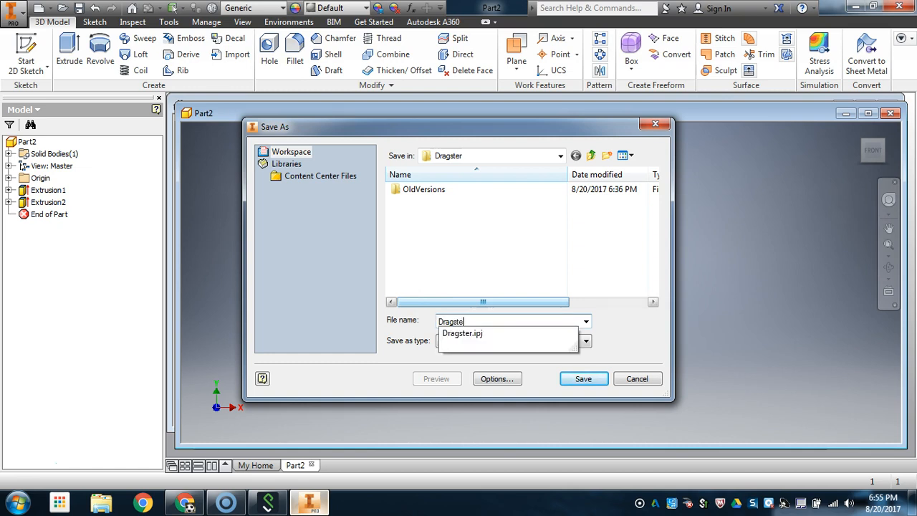
text(r Block Template)
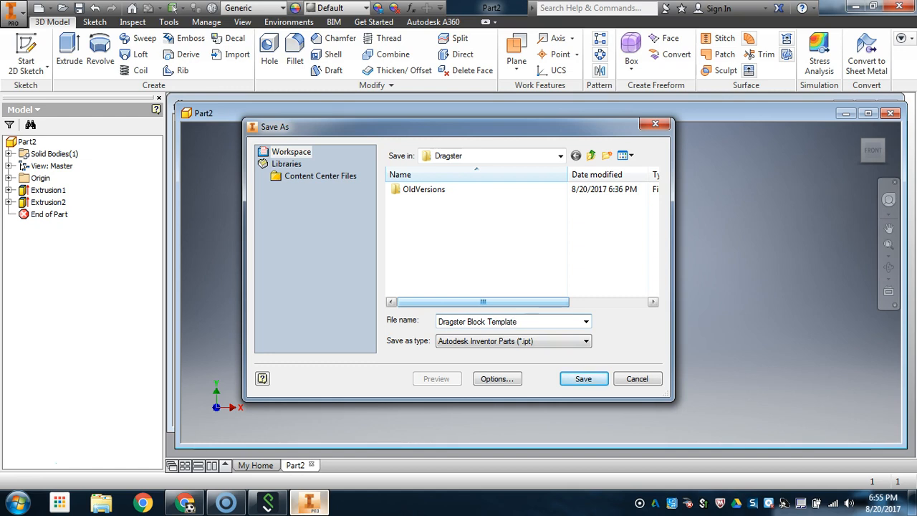
click(584, 378)
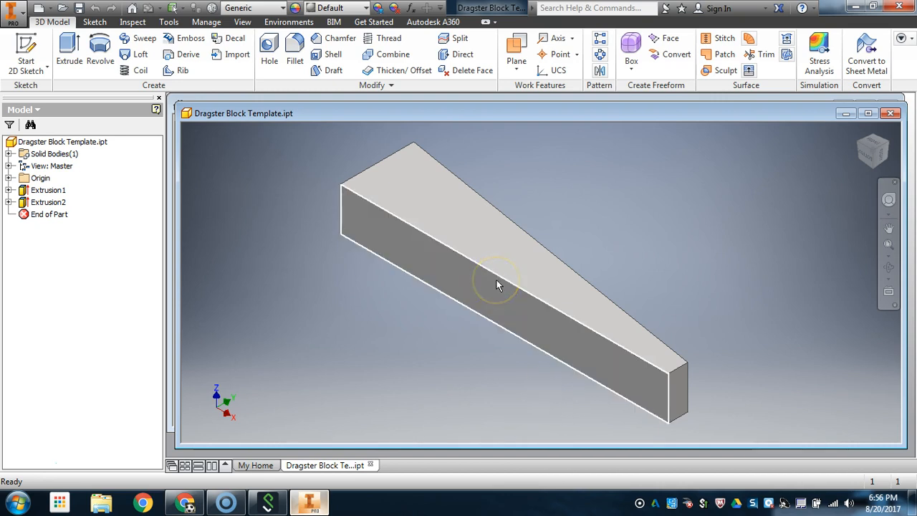
mouse_move(500, 284)
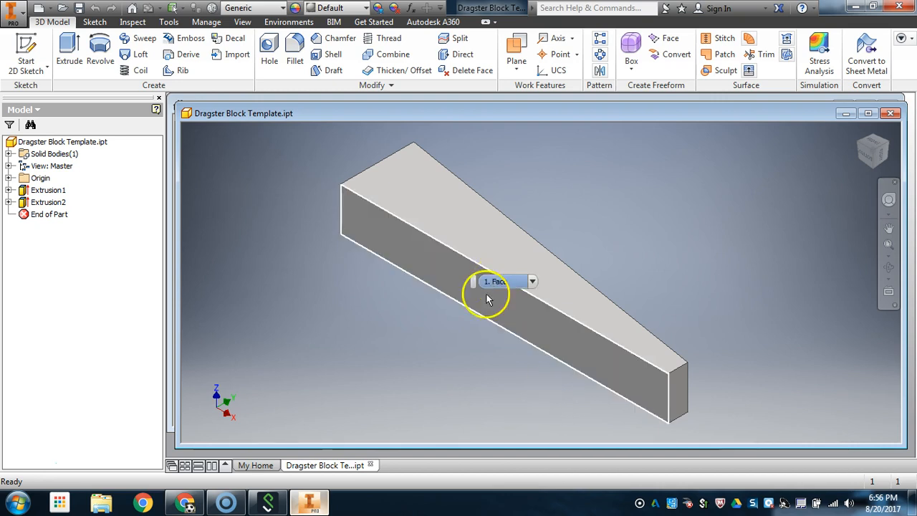